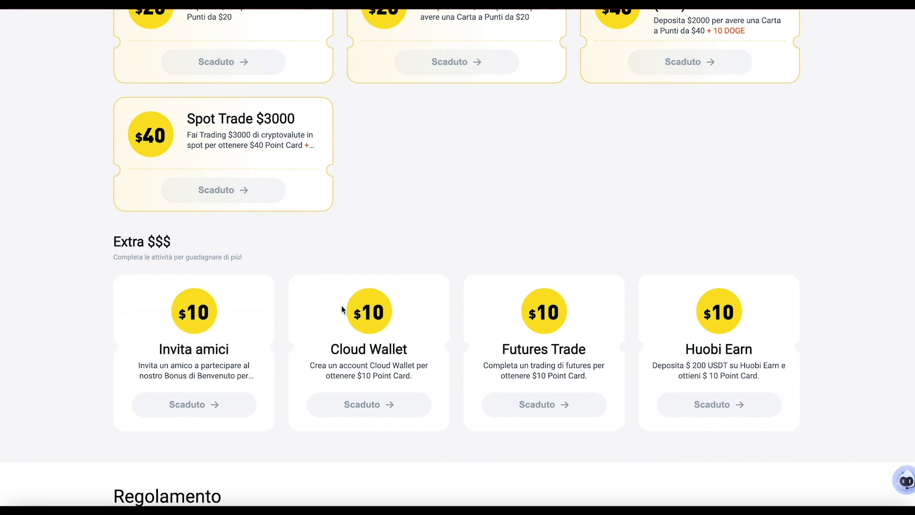
- Review the Extra $$$ bonus tasks and read the ten welcome-bonus rules in the Regolamento section
scroll(324, 358, "down", 1)
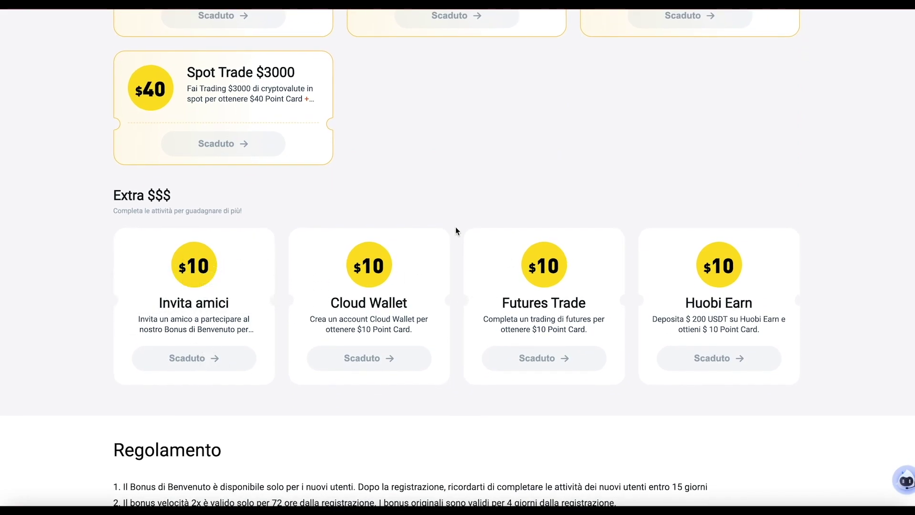
scroll(562, 289, "down", 2)
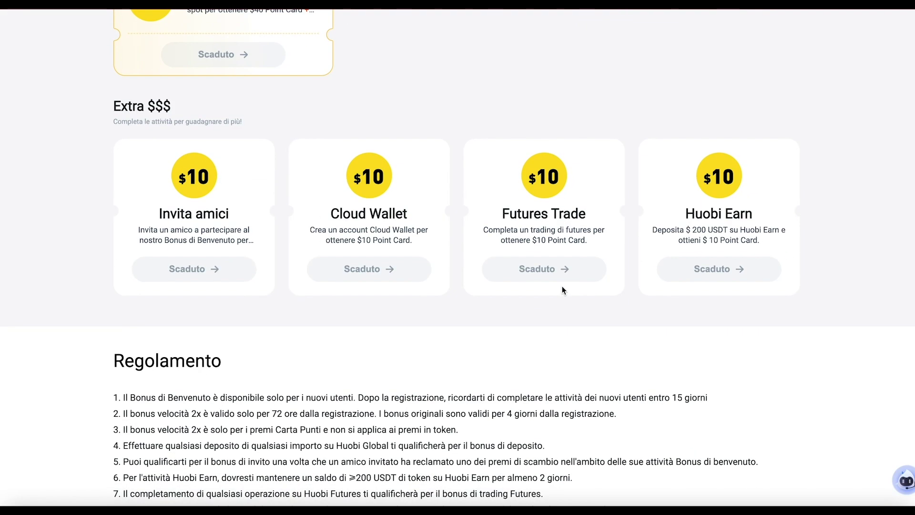
scroll(403, 230, "down", 1)
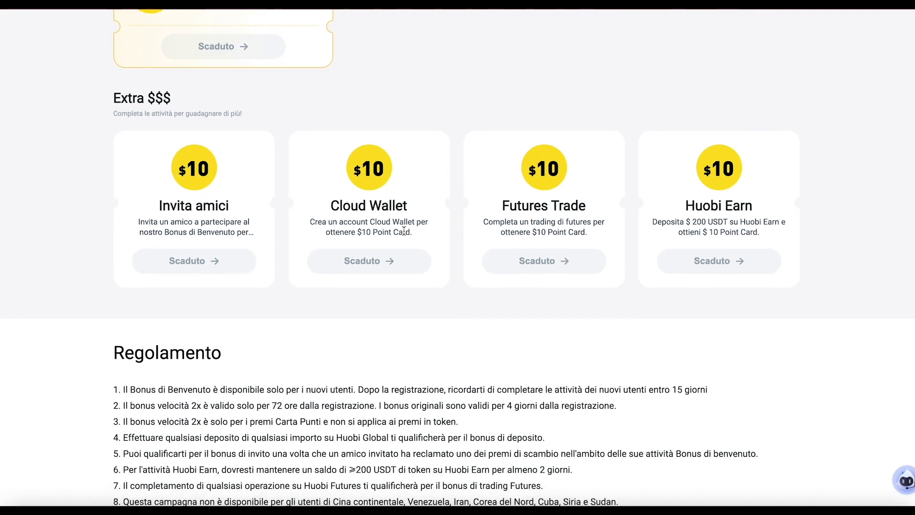
scroll(404, 231, "down", 3)
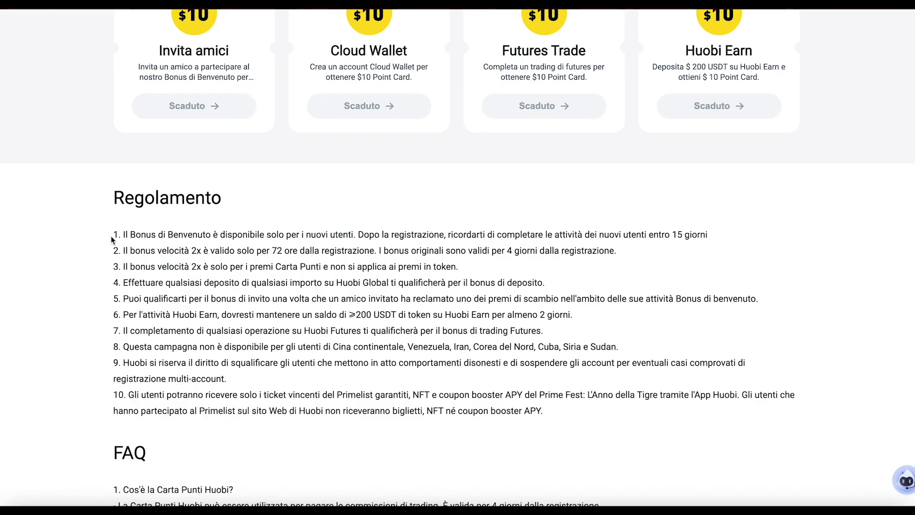
left_click_drag(111, 237, 572, 250)
left_click(449, 246)
left_click_drag(116, 235, 665, 231)
left_click(638, 230)
left_click_drag(203, 252, 492, 398)
scroll(492, 398, "down", 1)
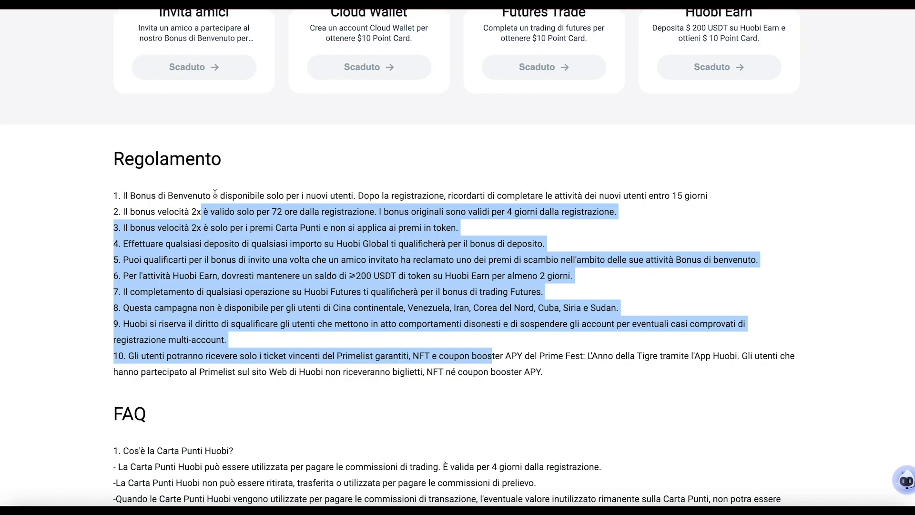
left_click_drag(558, 372, 113, 194)
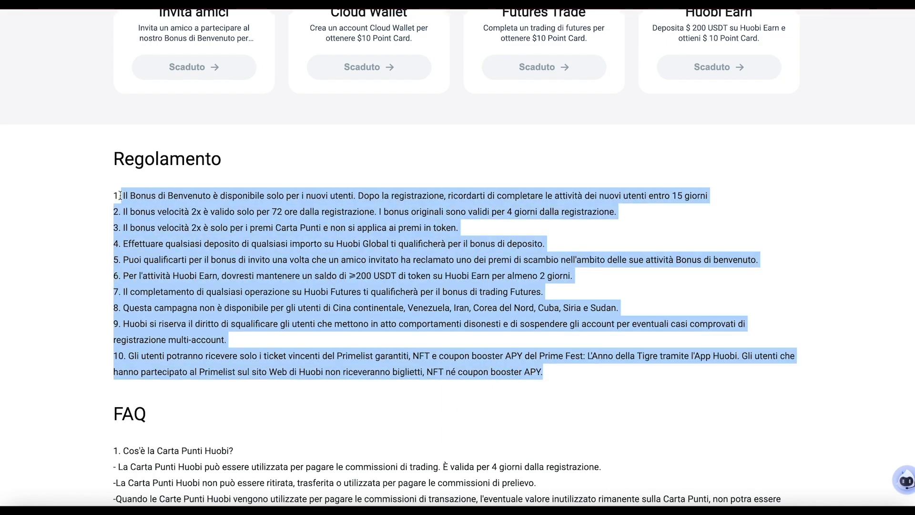
- Review the Attività gratis rewards and the Invita amici and Cloud Wallet tasks under Extra $$$
scroll(165, 173, "up", 3)
scroll(165, 170, "up", 10)
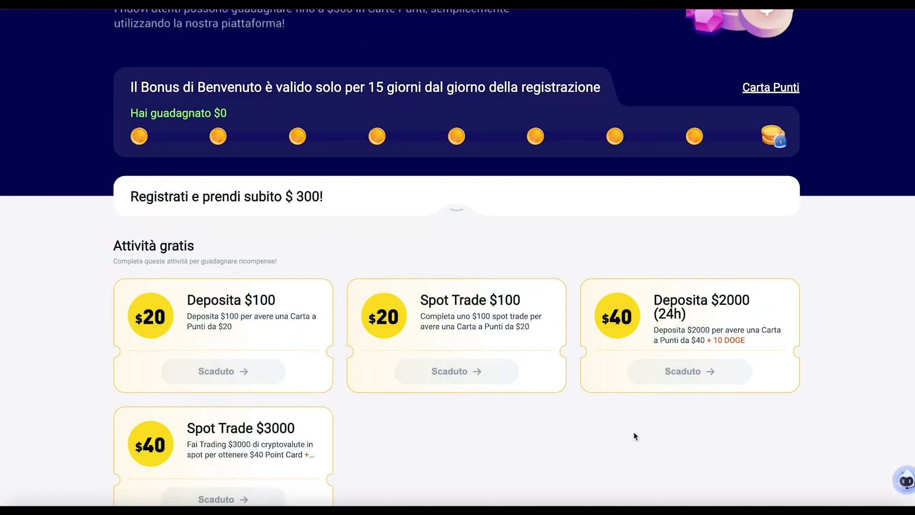
scroll(605, 342, "up", 1)
scroll(605, 342, "down", 3)
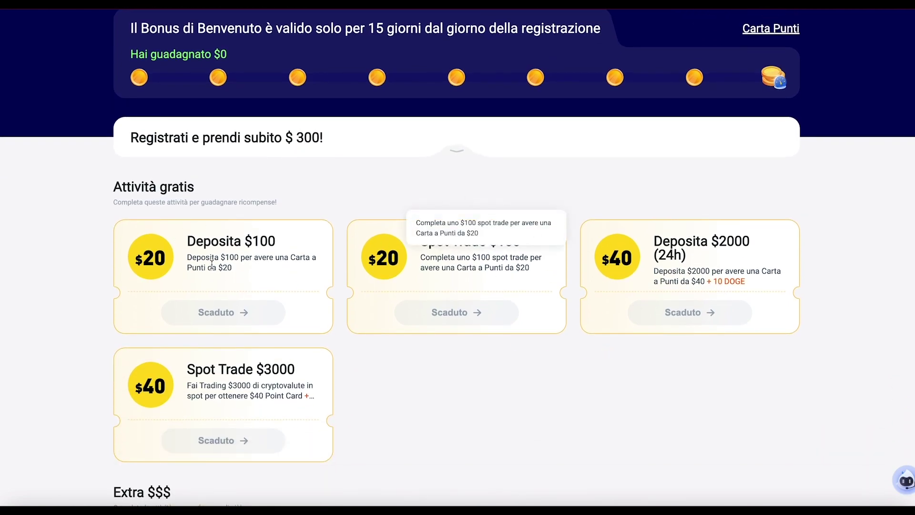
scroll(344, 377, "down", 10)
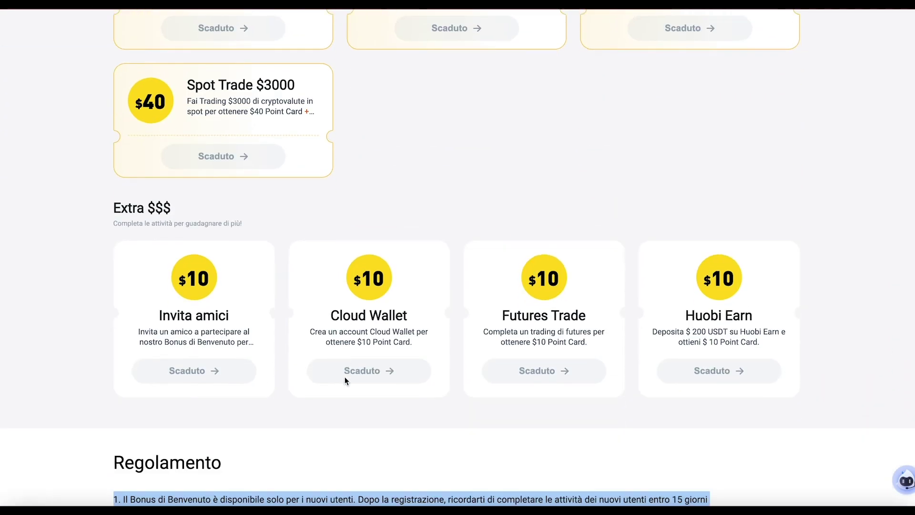
left_click_drag(242, 187, 145, 188)
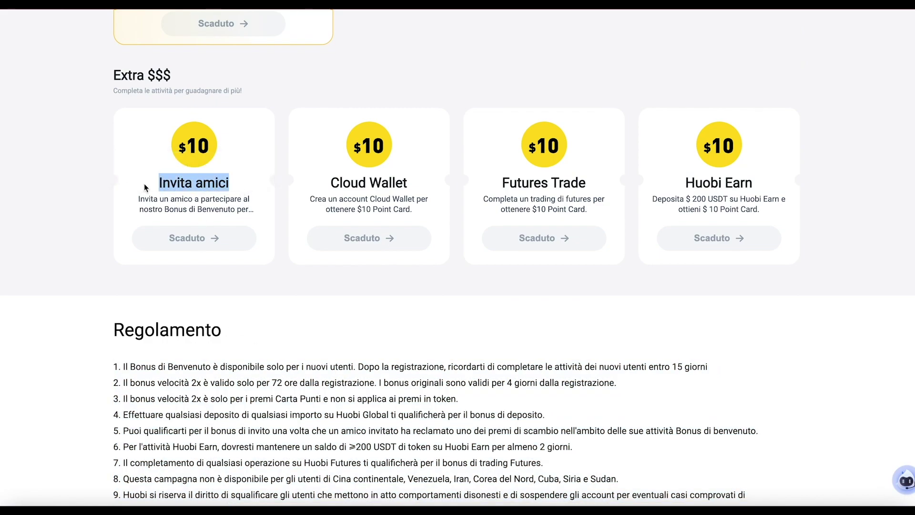
left_click_drag(358, 210, 395, 213)
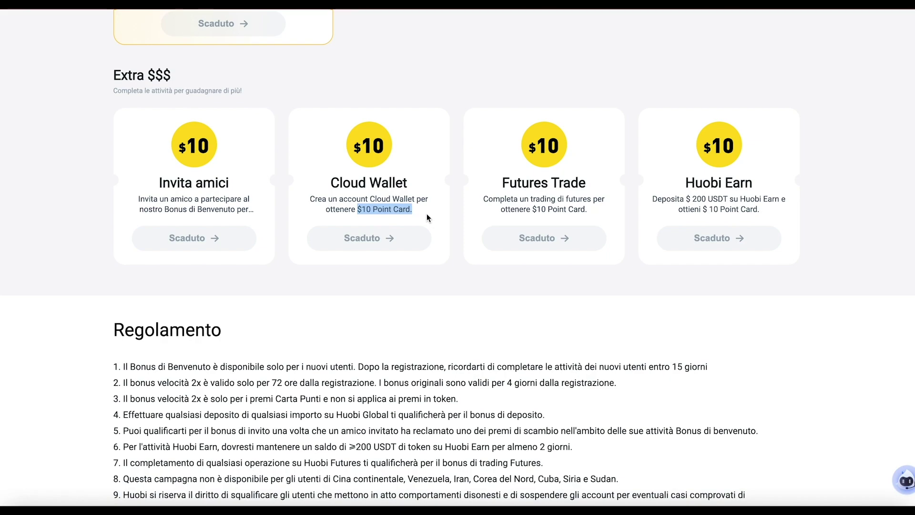
- Open the account's Conto & Sicurezza page
scroll(427, 216, "up", 3)
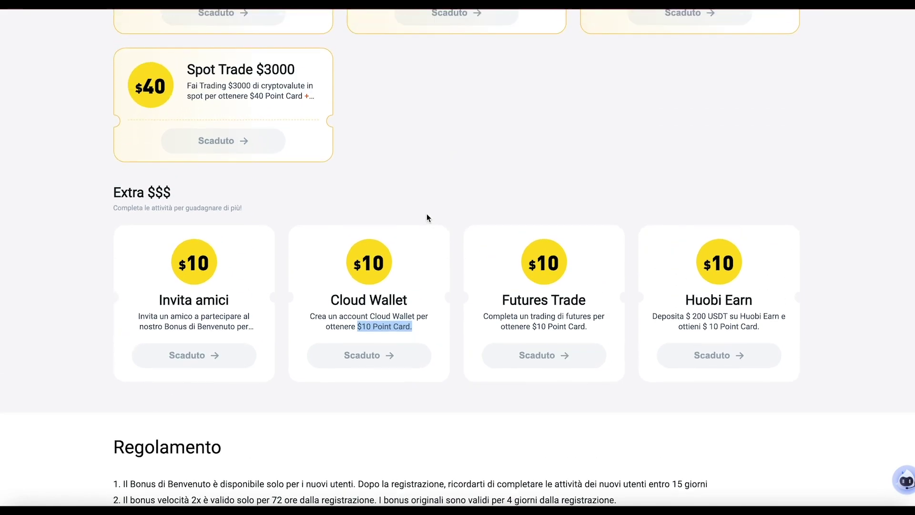
scroll(427, 218, "up", 15)
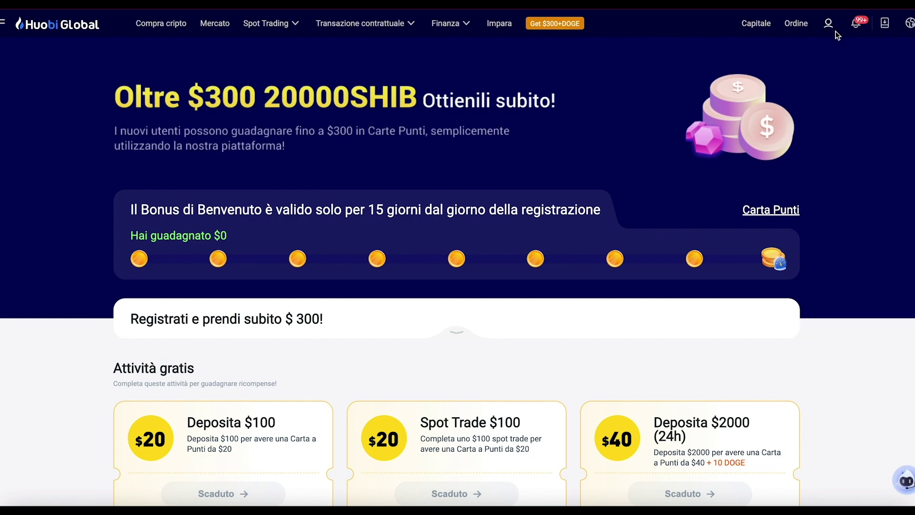
mouse_move(832, 30)
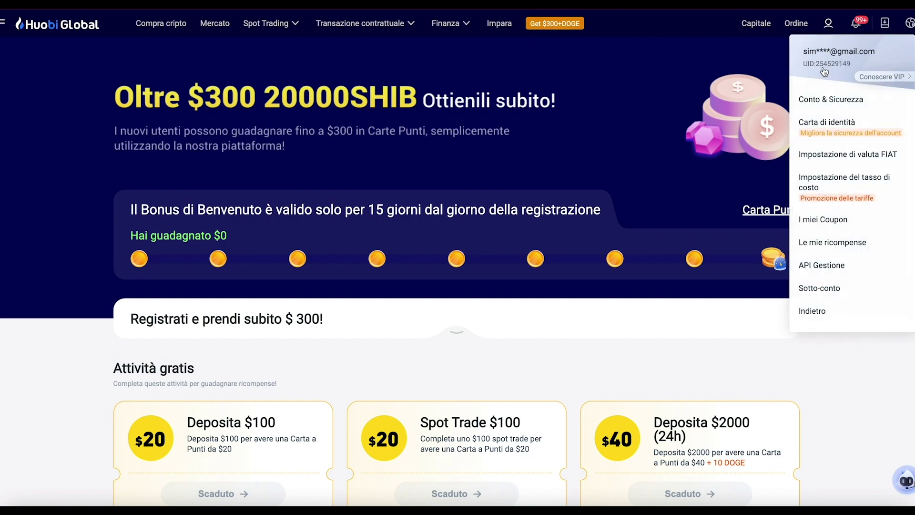
left_click(832, 106)
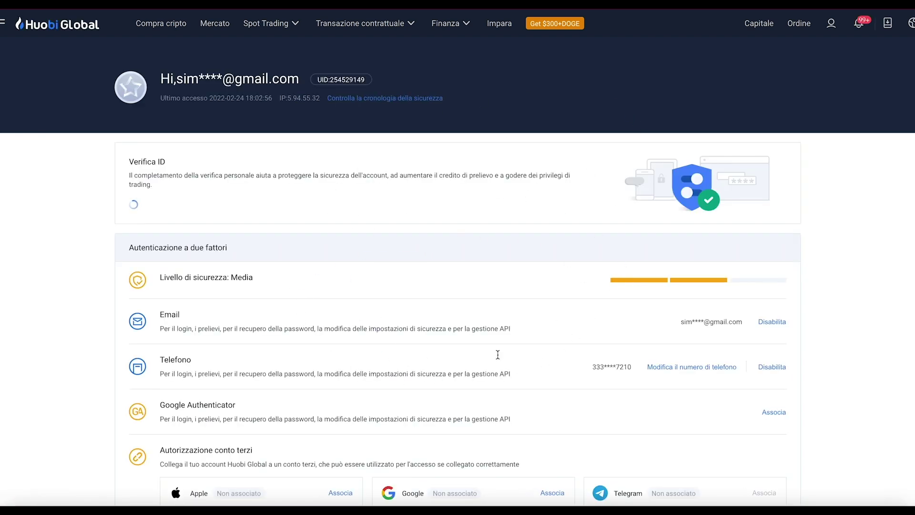
- Examine the two-factor authentication options, especially the Google Authenticator entry and its description
scroll(466, 304, "down", 2)
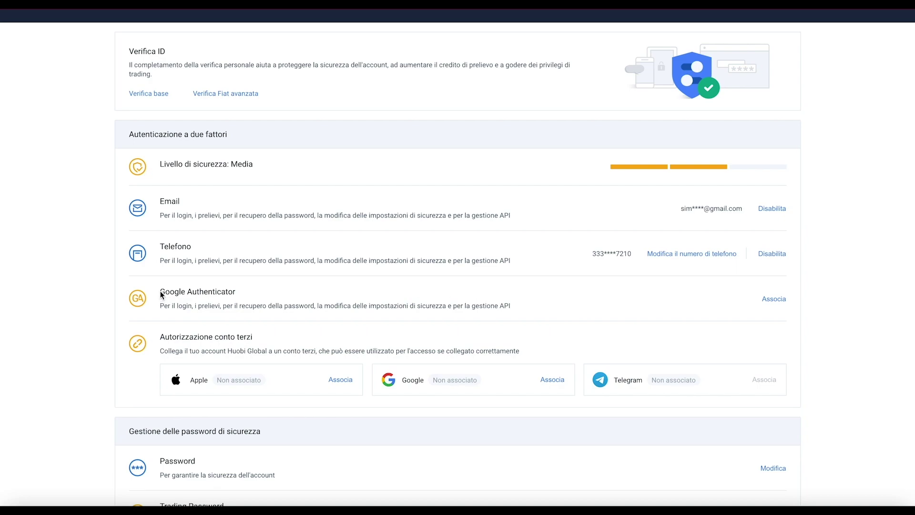
left_click_drag(160, 294, 262, 296)
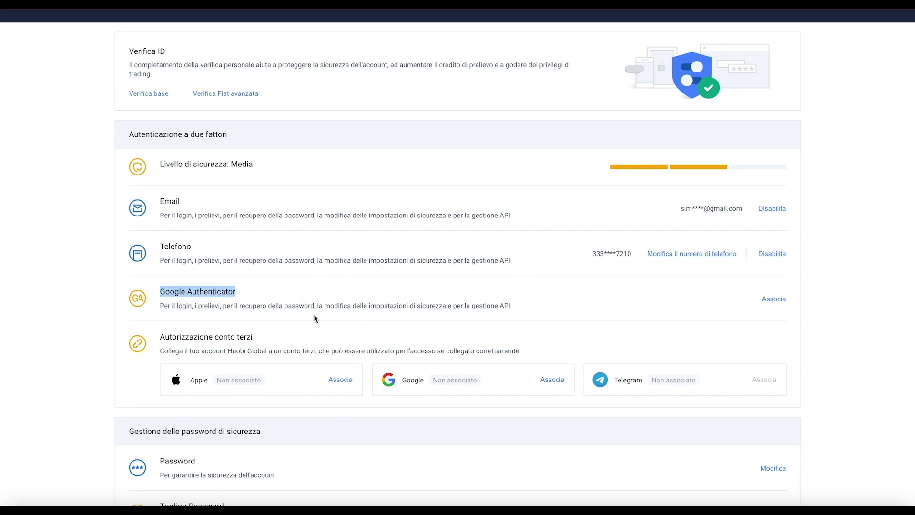
left_click_drag(517, 304, 133, 290)
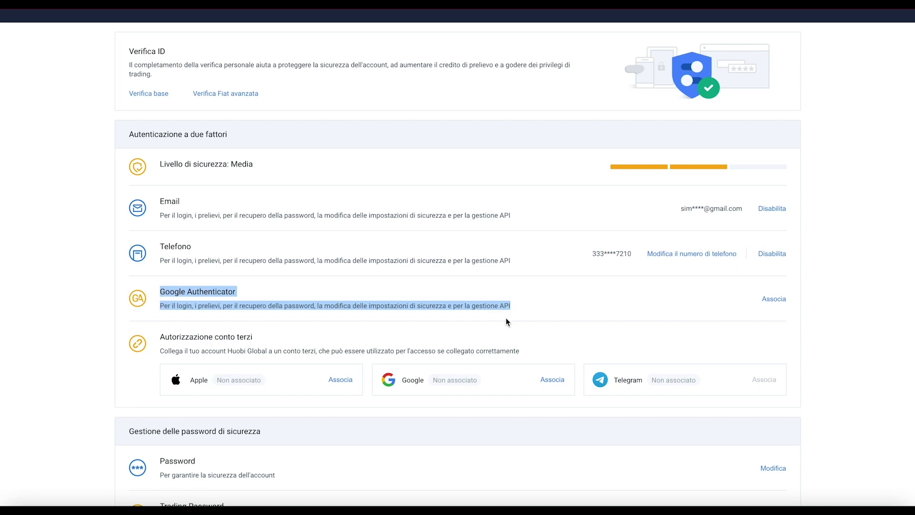
scroll(505, 321, "down", 1)
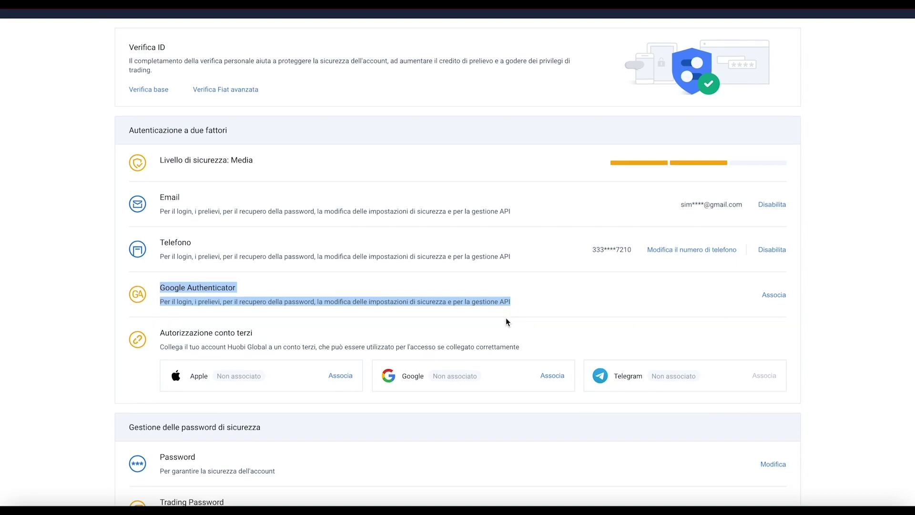
left_click(719, 270)
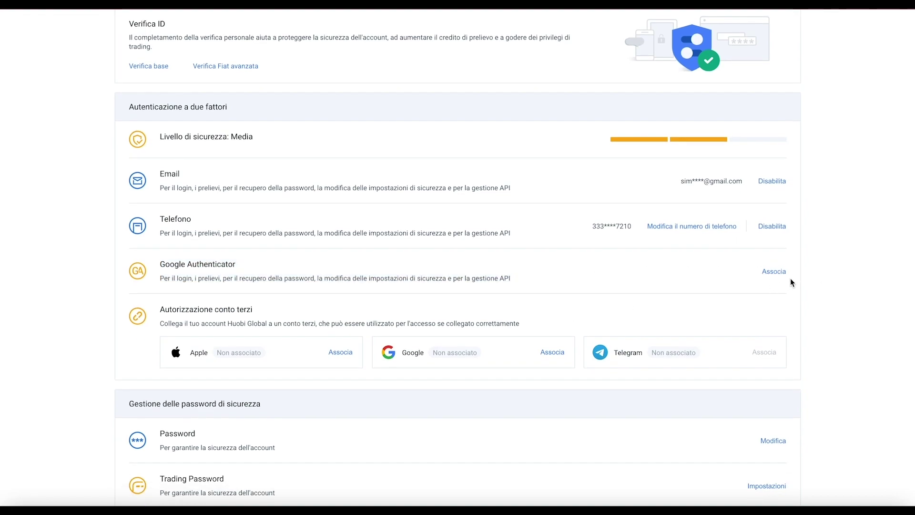
left_click_drag(515, 286, 128, 271)
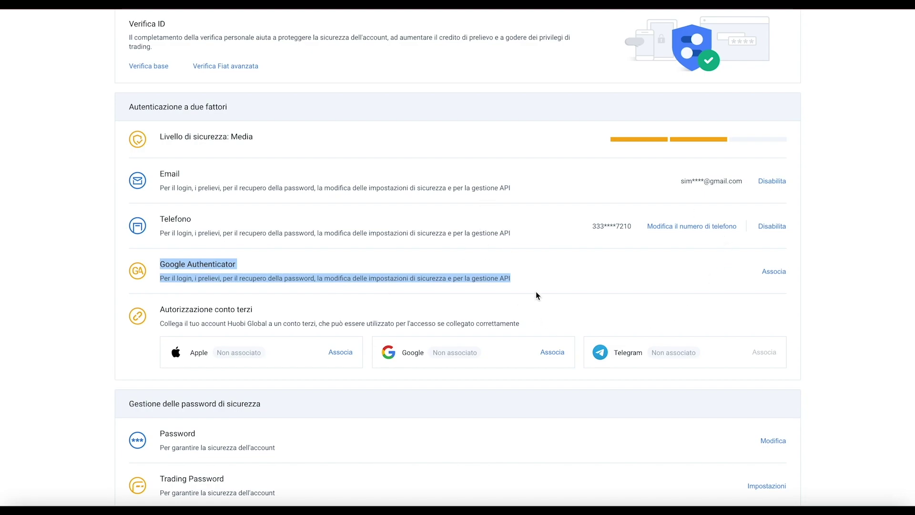
scroll(536, 295, "up", 2)
left_click(603, 213)
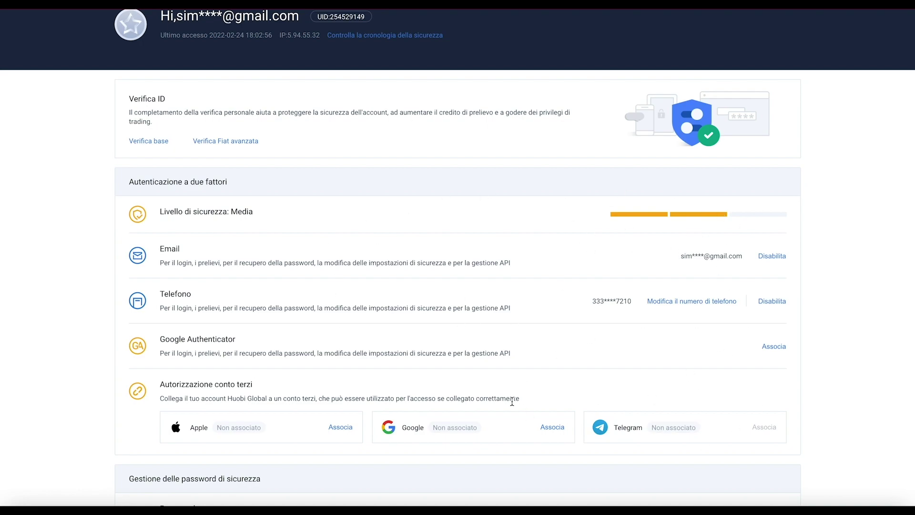
- Examine the Trading Password and Codice anti-phishing entries in the security password management section
scroll(512, 402, "down", 6)
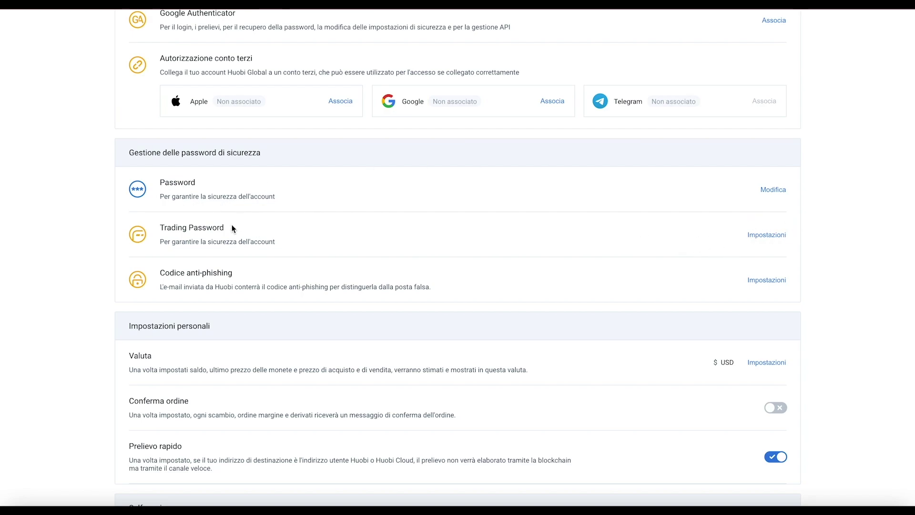
left_click_drag(233, 228, 154, 227)
left_click(246, 282)
triple_click(158, 278)
left_click(233, 276)
mouse_move(232, 273)
left_mouse_down()
mouse_move(187, 272)
mouse_move(235, 272)
left_mouse_up()
left_click(187, 272)
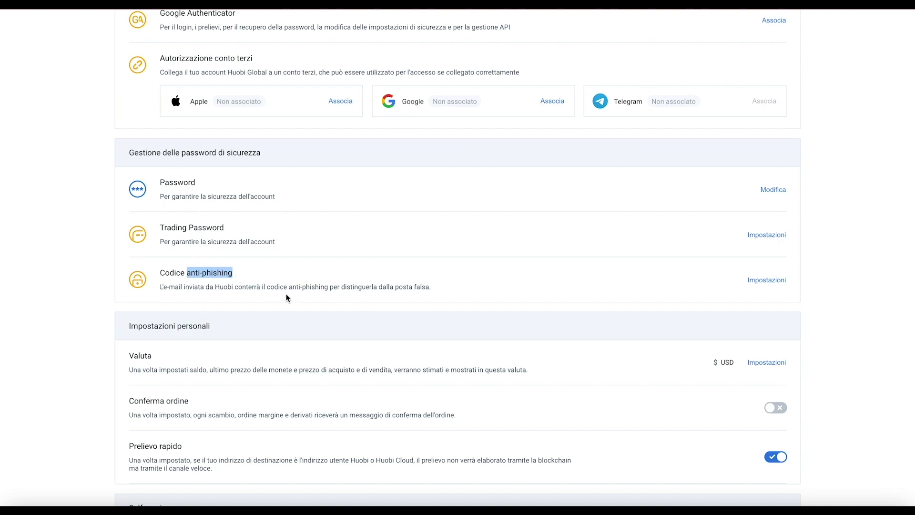
left_click(237, 273)
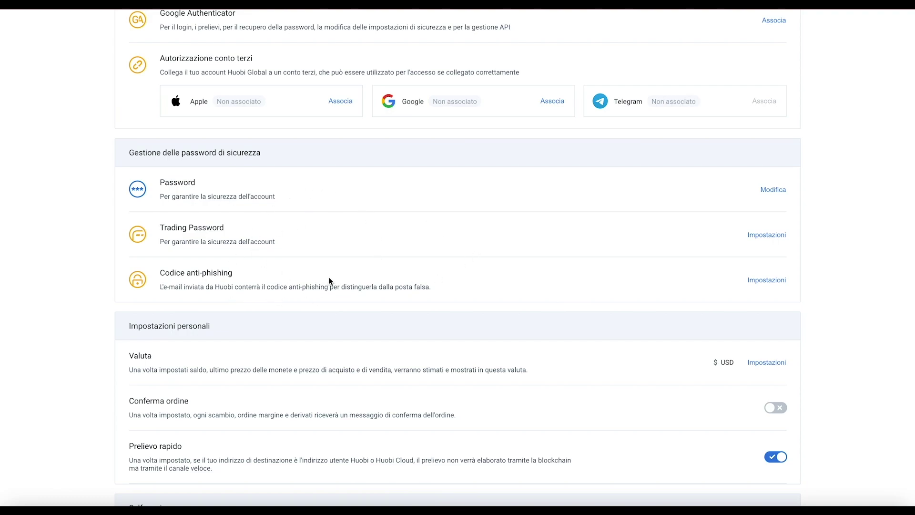
left_click_drag(439, 293, 167, 286)
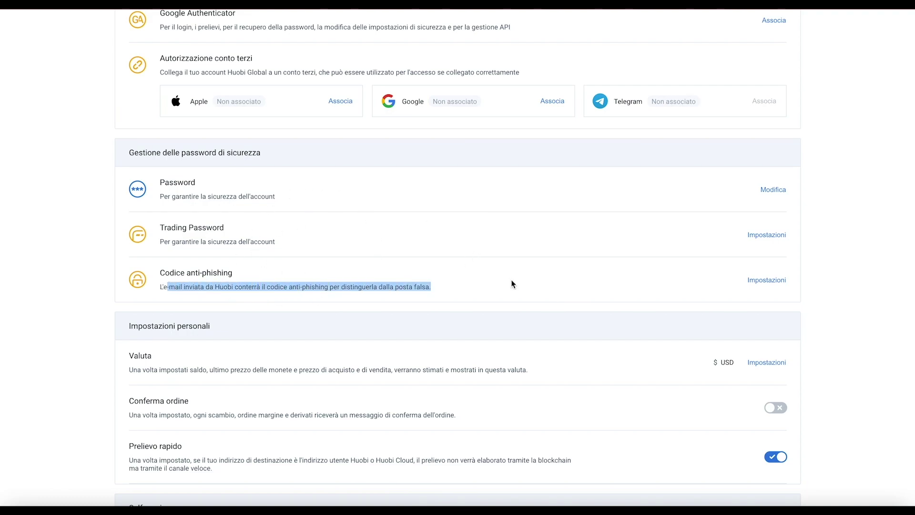
left_click(704, 266)
- Recheck the Google Authenticator entry under Autenticazione a due fattori
scroll(707, 263, "up", 5)
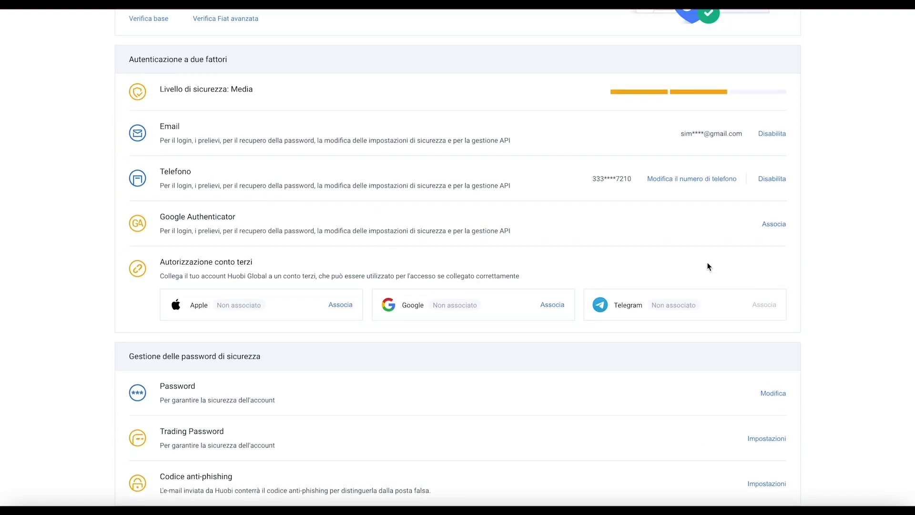
left_click_drag(238, 251, 385, 273)
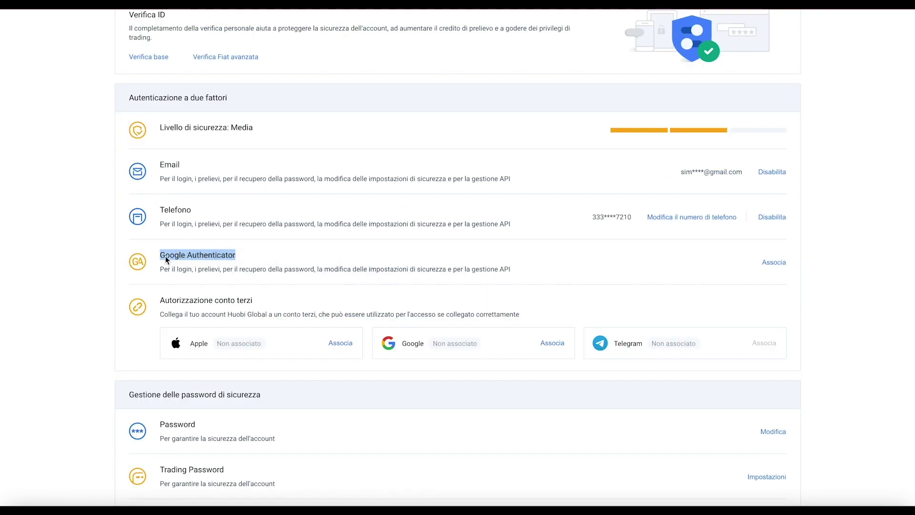
left_click_drag(149, 247, 595, 282)
left_click(591, 276)
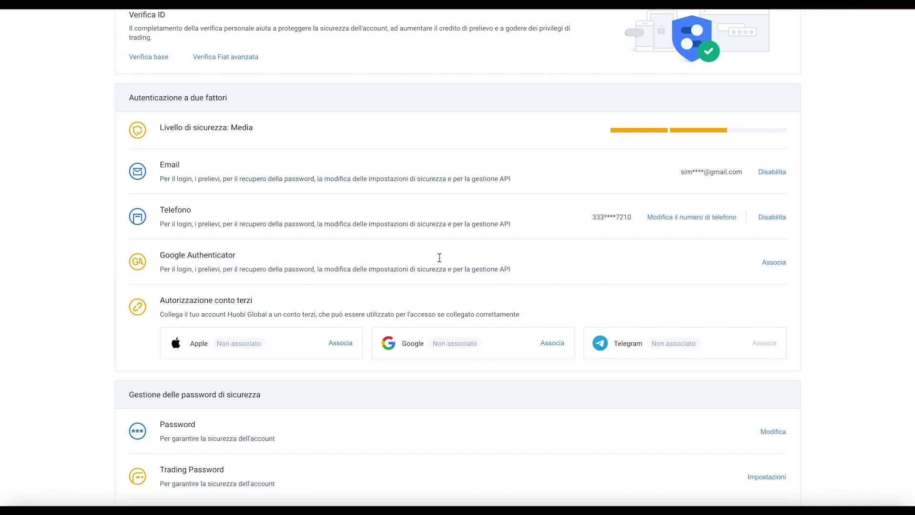
- Return to the Huobi Global home page and review the purchase methods under Diversi modi per ottenere Crypto
scroll(519, 290, "up", 3)
left_click(82, 26)
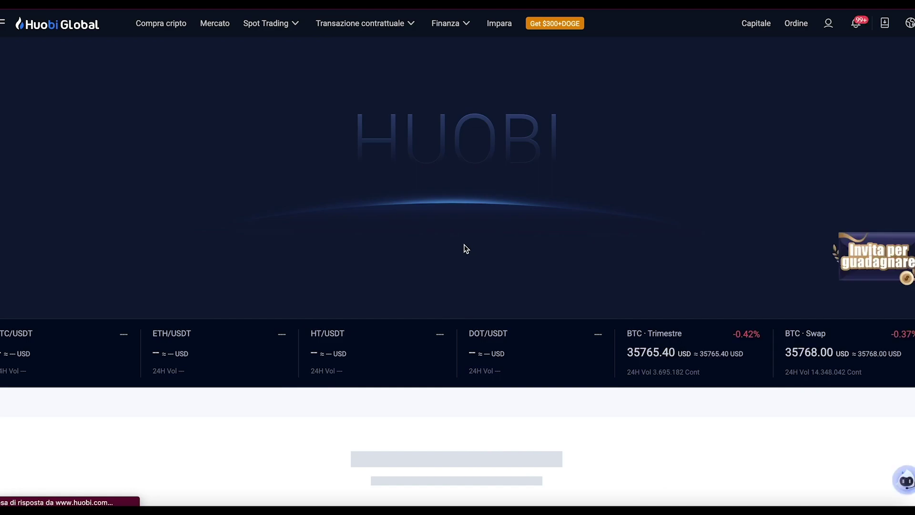
scroll(464, 248, "down", 1)
scroll(115, 157, "up", 1)
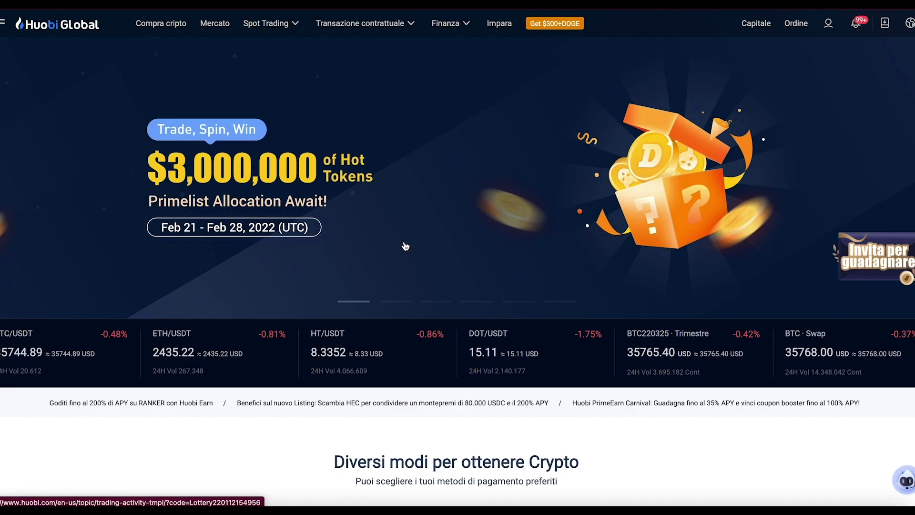
scroll(403, 245, "down", 3)
scroll(559, 390, "down", 3)
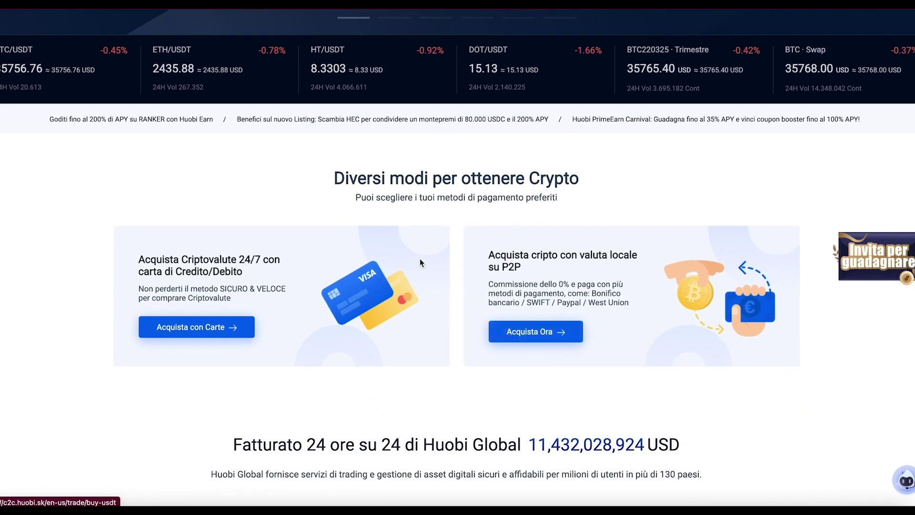
left_click_drag(345, 178, 580, 179)
scroll(372, 239, "down", 1)
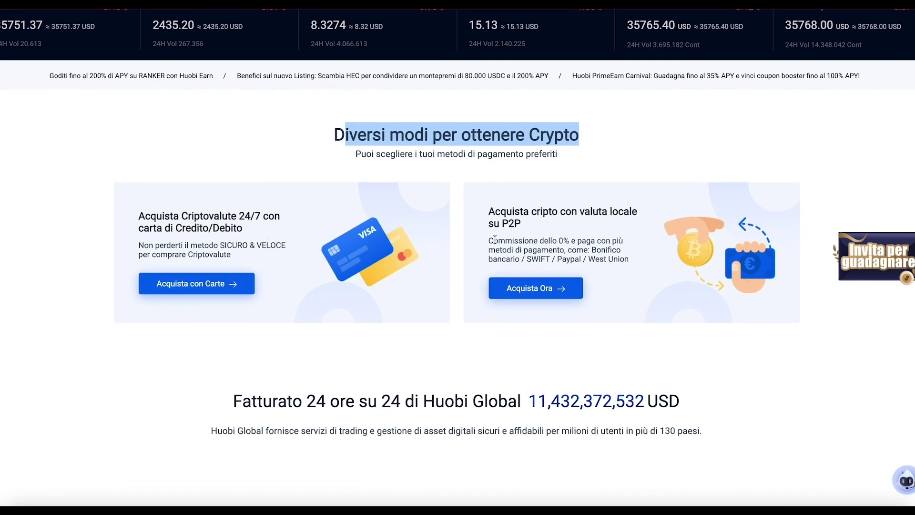
- Open the Compra cripto page and enter 15 as the amount to pay in the one-click purchase form
scroll(421, 262, "up", 7)
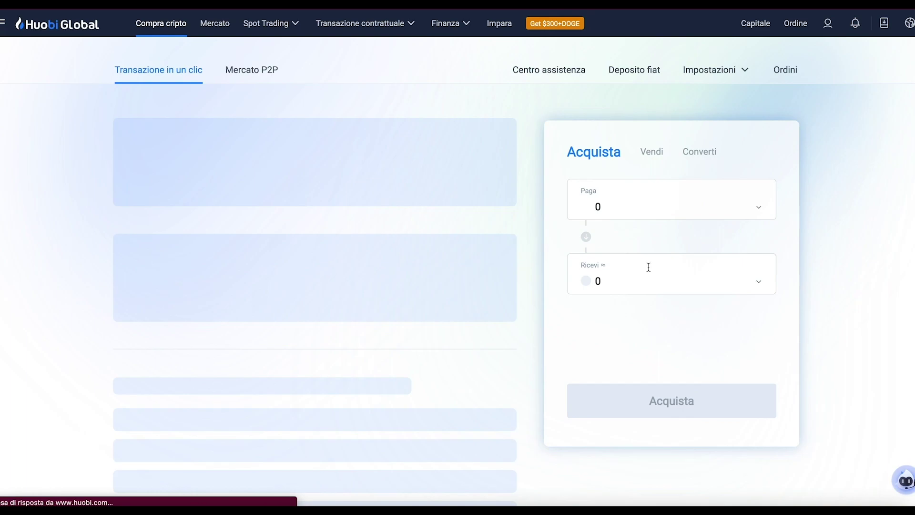
left_click(715, 190)
type("15")
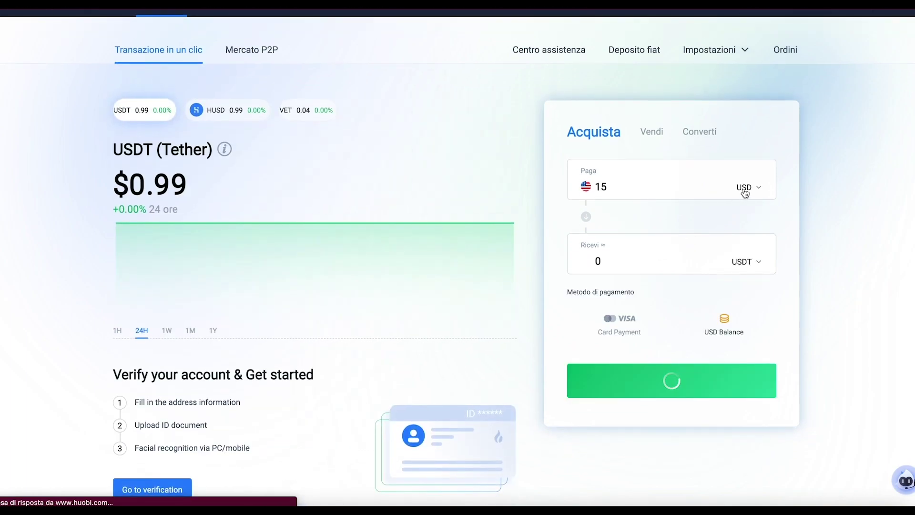
- Change the payment currency in the one-click purchase form to EUR by searching the currency list
left_click(745, 187)
left_click(643, 253)
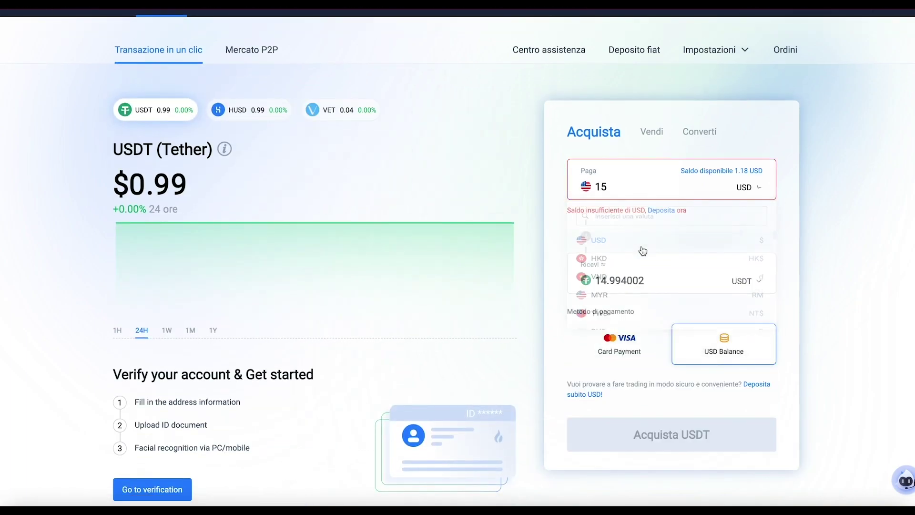
scroll(636, 250, "down", 5)
scroll(636, 251, "down", 3)
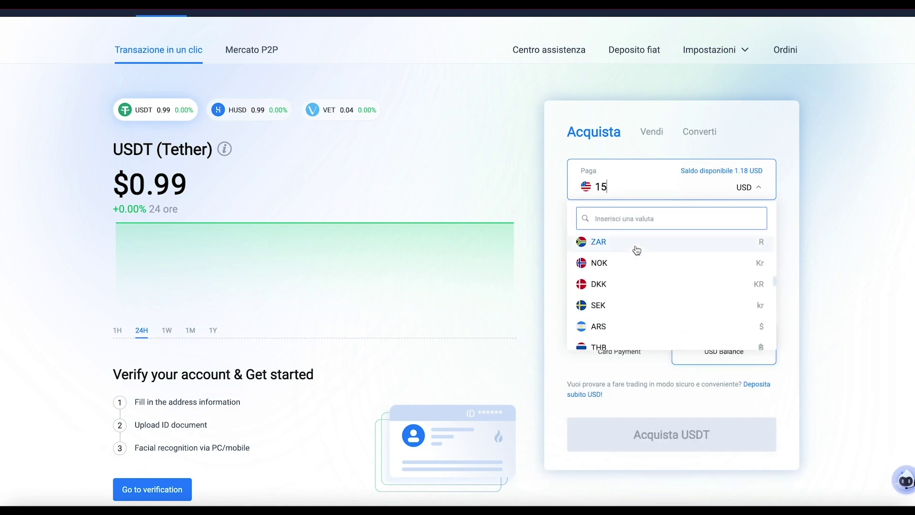
left_click(603, 216)
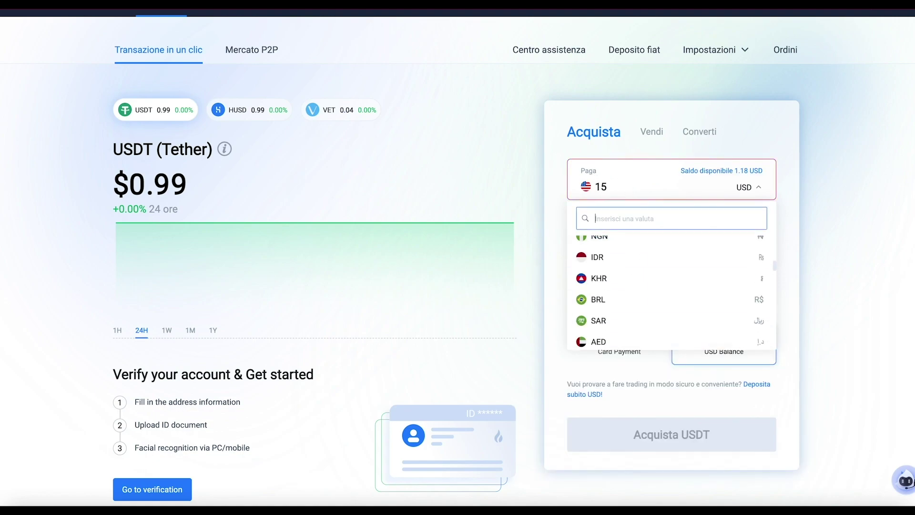
type("EUR")
left_click(639, 245)
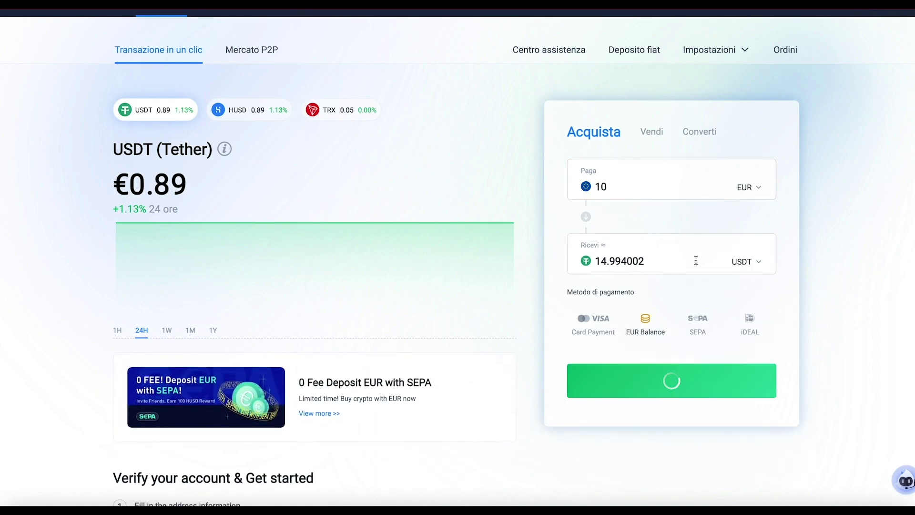
- Choose Card Payment for a 10 EUR purchase of USDT and open the order summary to check its commission
left_click(643, 325)
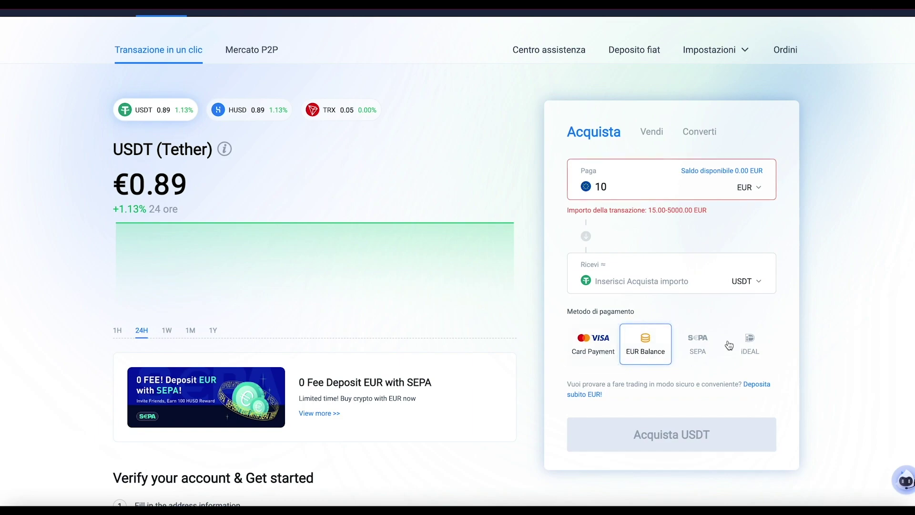
left_click(593, 350)
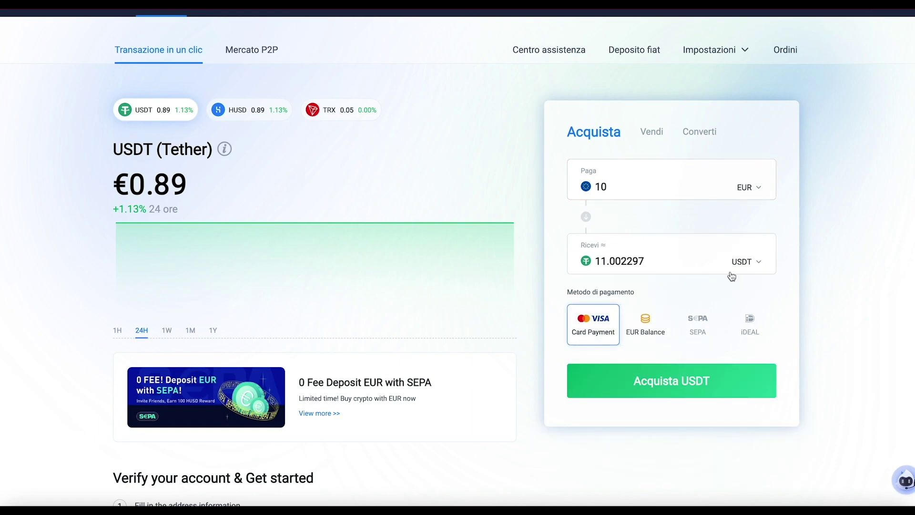
scroll(620, 305, "down", 1)
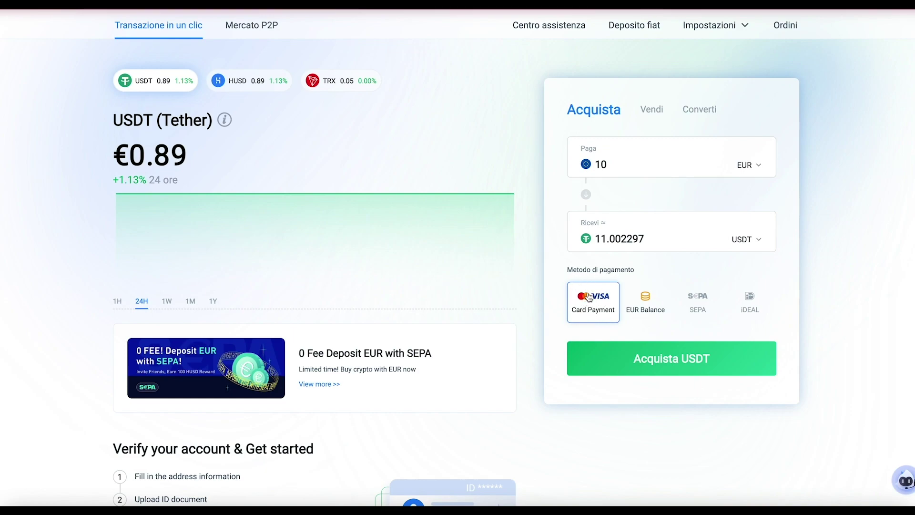
left_click(680, 361)
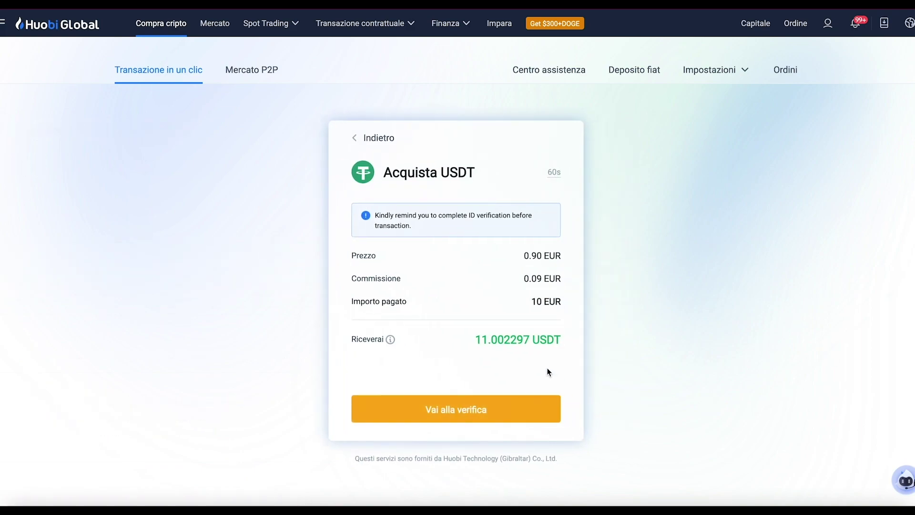
left_click_drag(563, 278, 344, 217)
left_click_drag(605, 289, 552, 276)
left_click(581, 278)
left_click(560, 280)
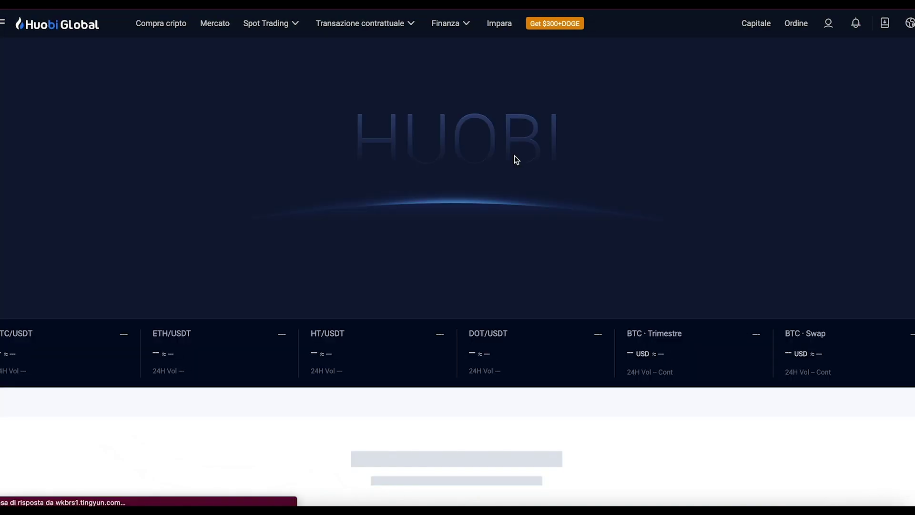
- Reopen the Compra cripto page, enter 200 EUR with Card Payment, and check the commission in the USDT order summary
left_click(148, 27)
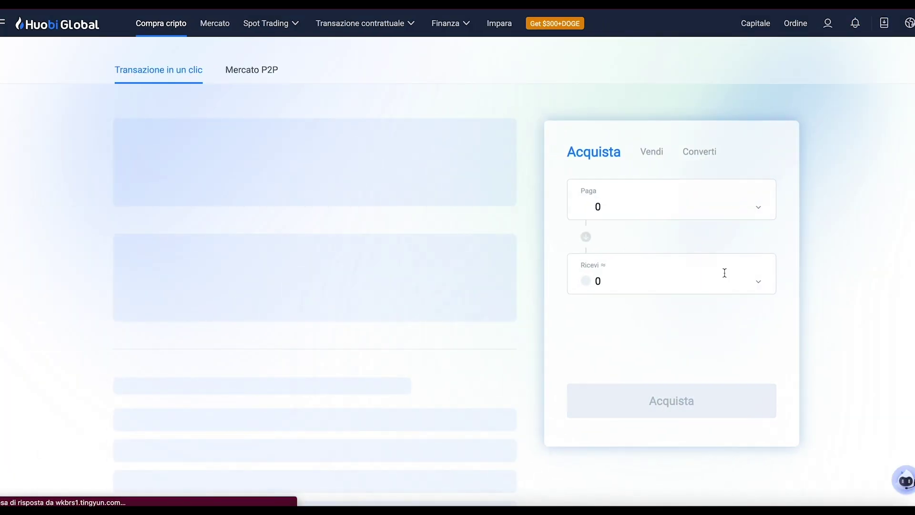
left_click(623, 208)
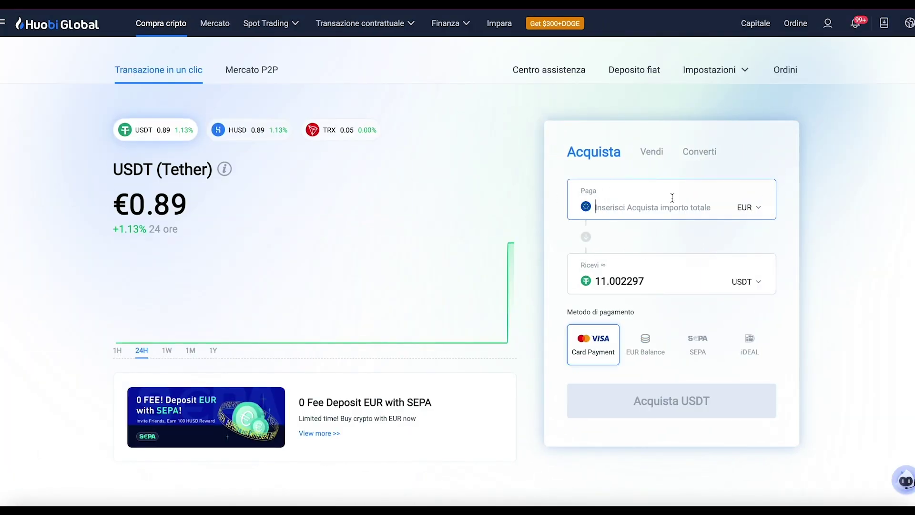
type("200")
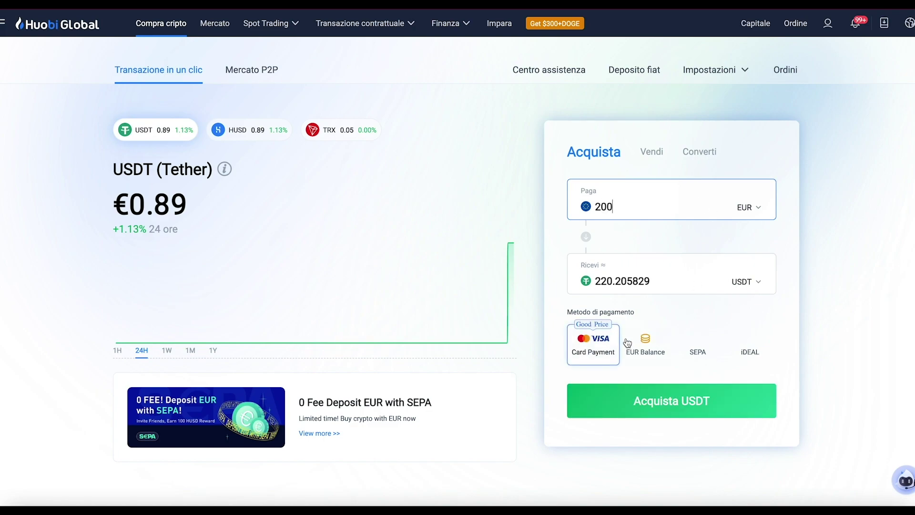
left_click(592, 343)
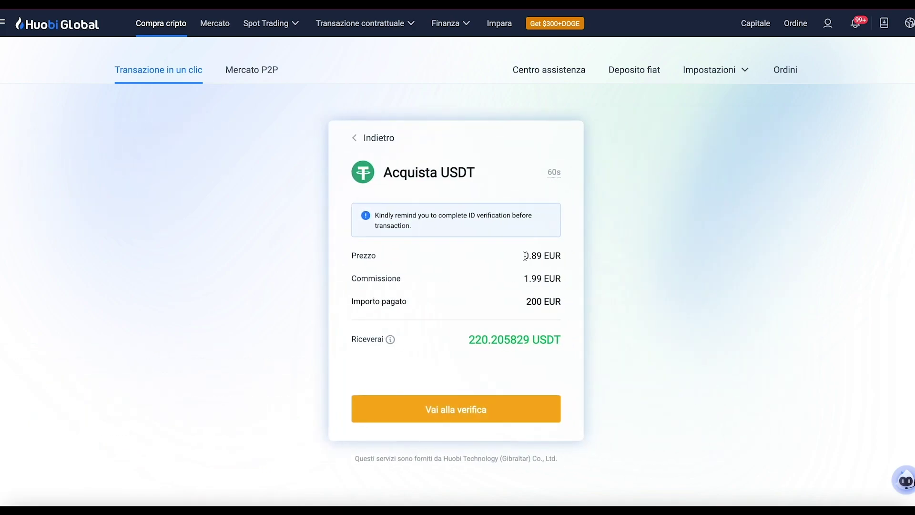
left_click_drag(524, 279, 505, 284)
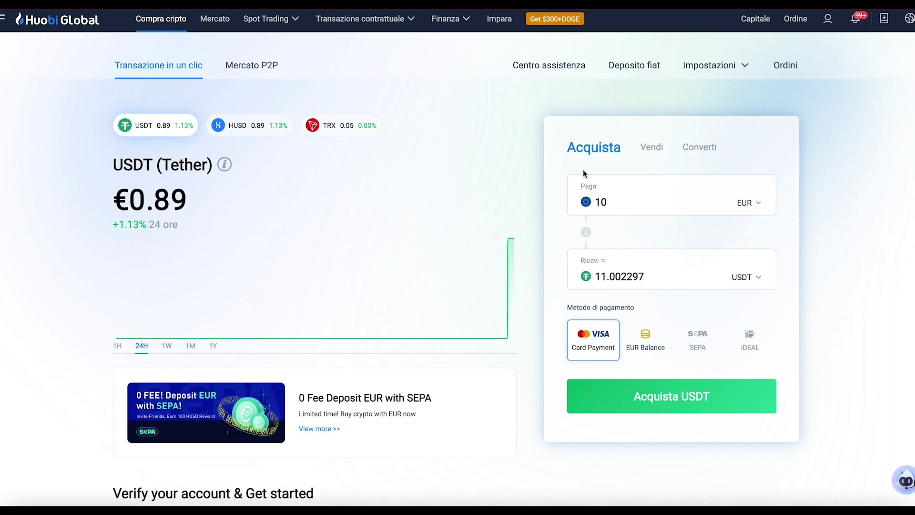
- Set the amount to pay to 100 EUR and choose SEPA as the payment method for the USDT purchase
left_click(697, 343)
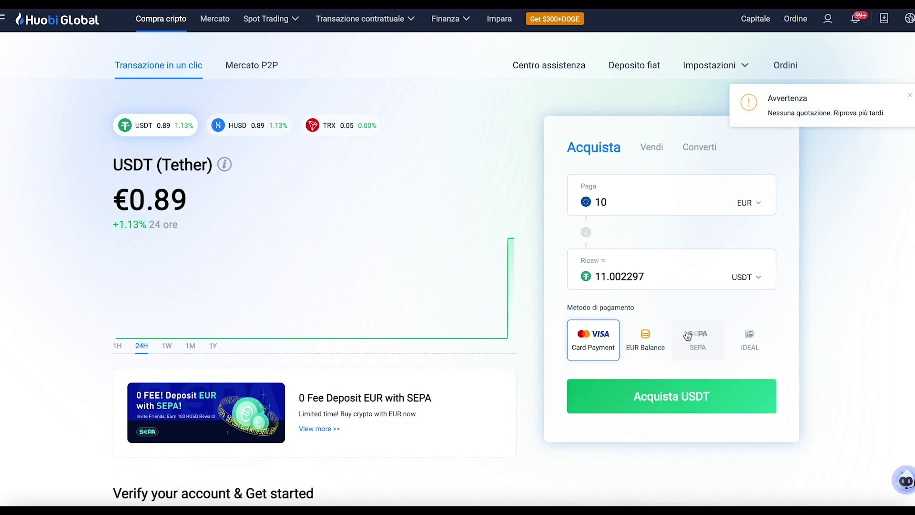
double_click(625, 210)
key("BackSpace")
type("1")
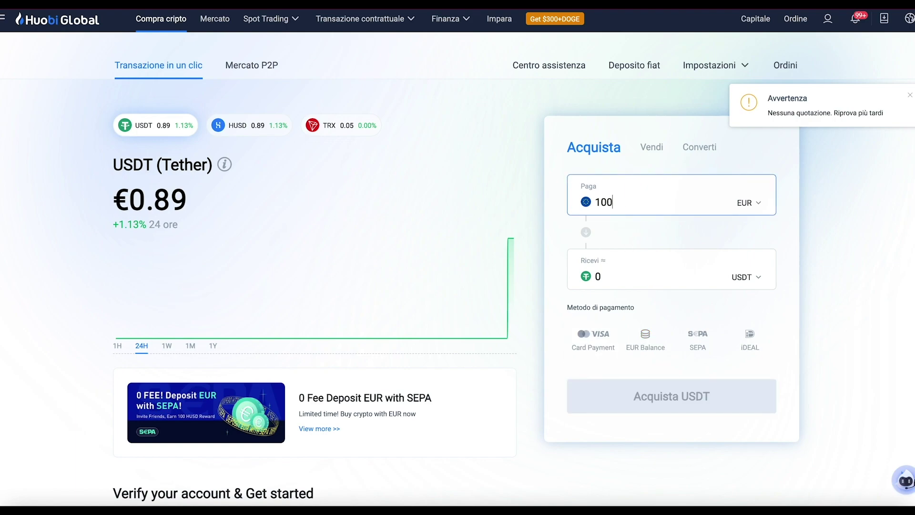
key("BackSpace")
key("BackSpace")
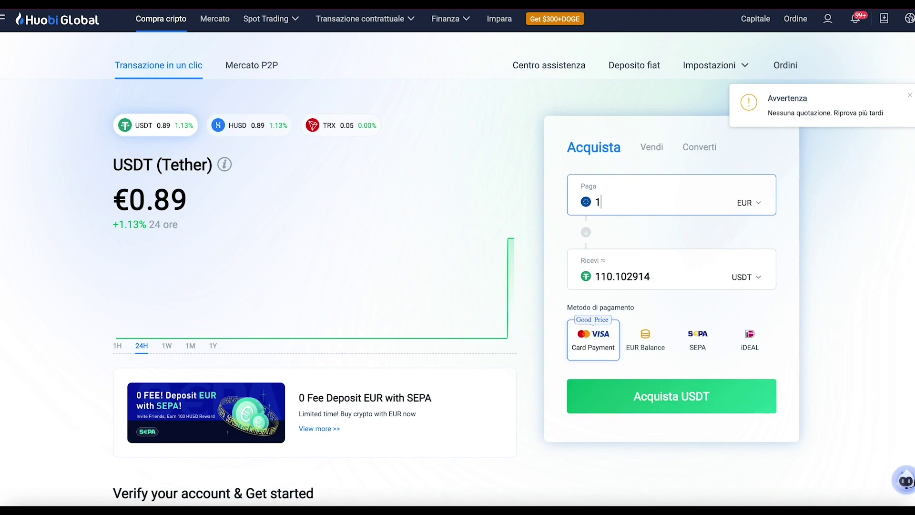
key("BackSpace")
type("1")
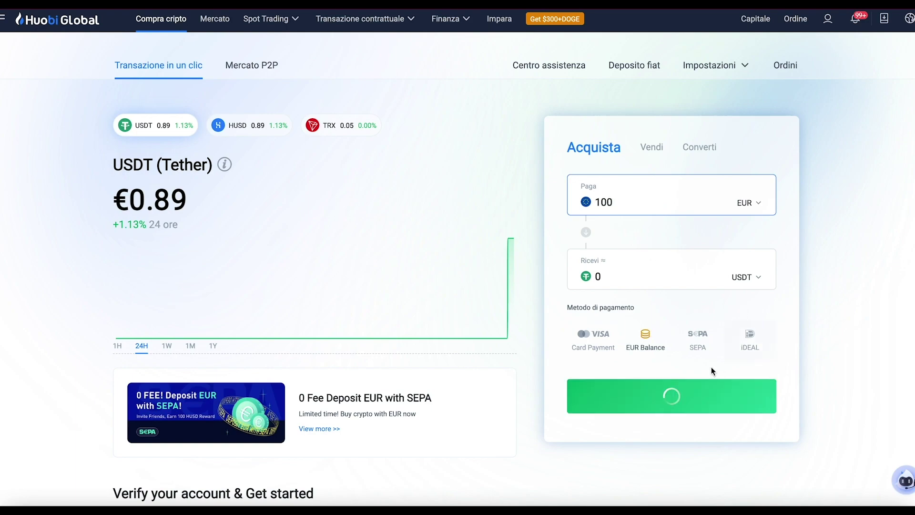
left_click(690, 352)
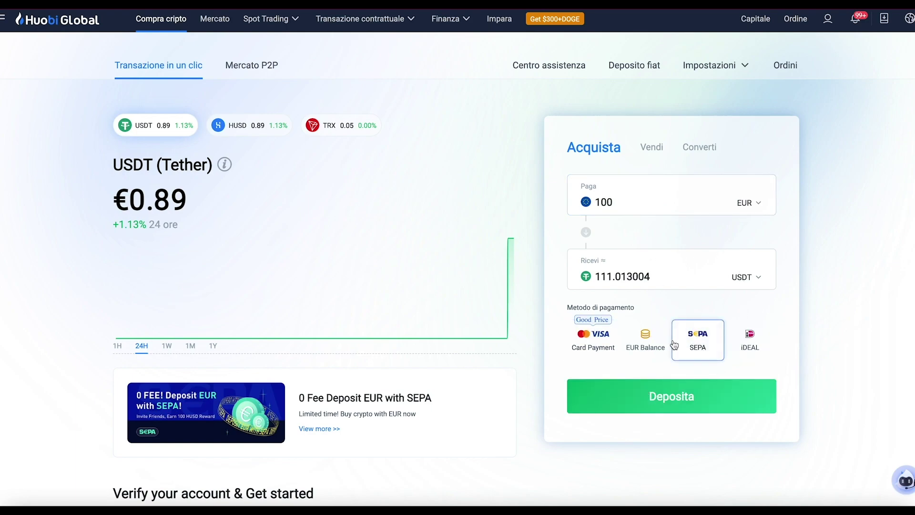
- Proceed to the fiat deposit page for EUR and review the currency choices, Bank Transfer(SEPA) method and deposit conditions
left_click(747, 407)
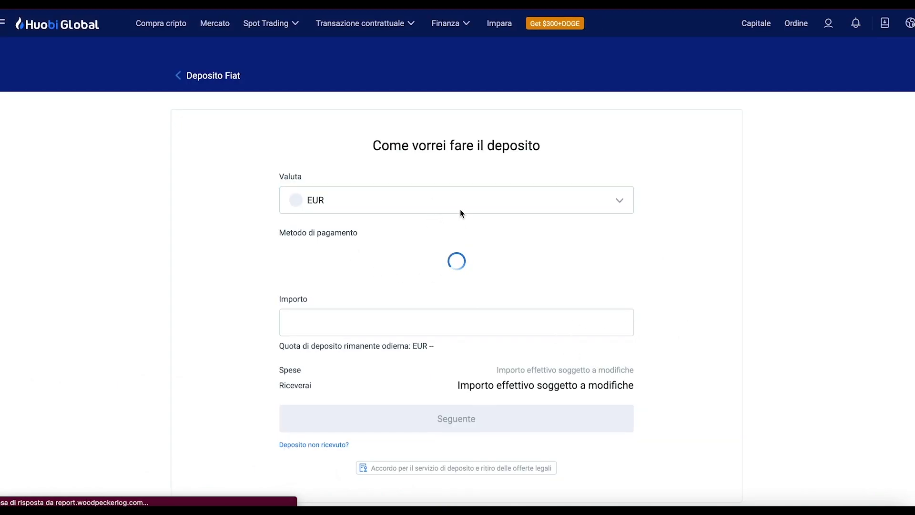
left_click(460, 211)
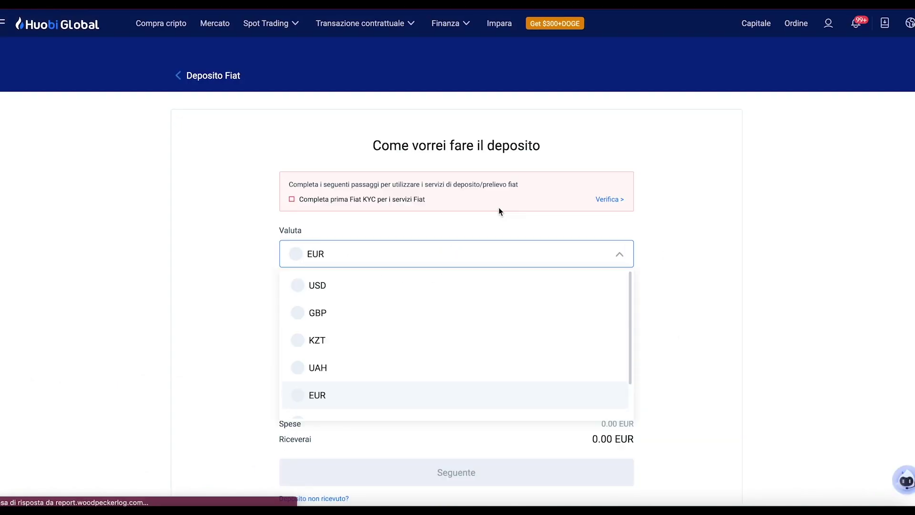
left_click(576, 254)
scroll(555, 304, "down", 1)
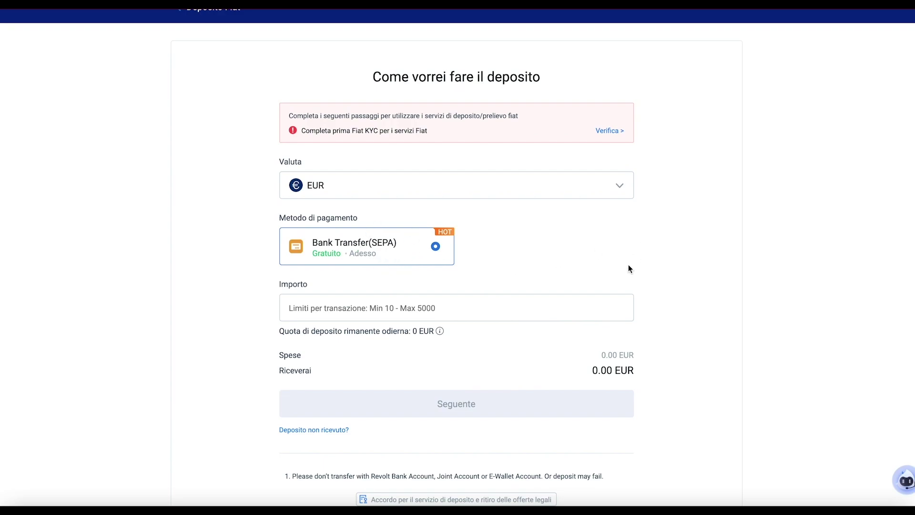
scroll(541, 221, "down", 1)
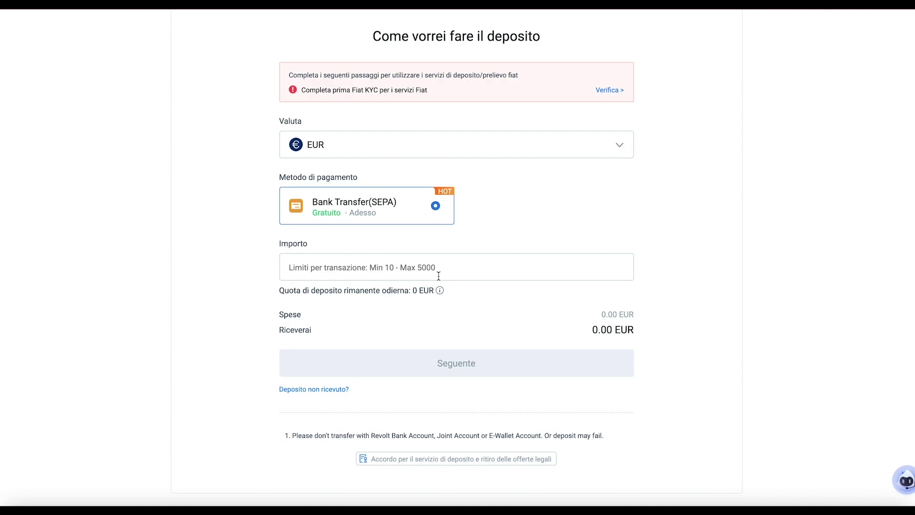
scroll(176, 181, "up", 3)
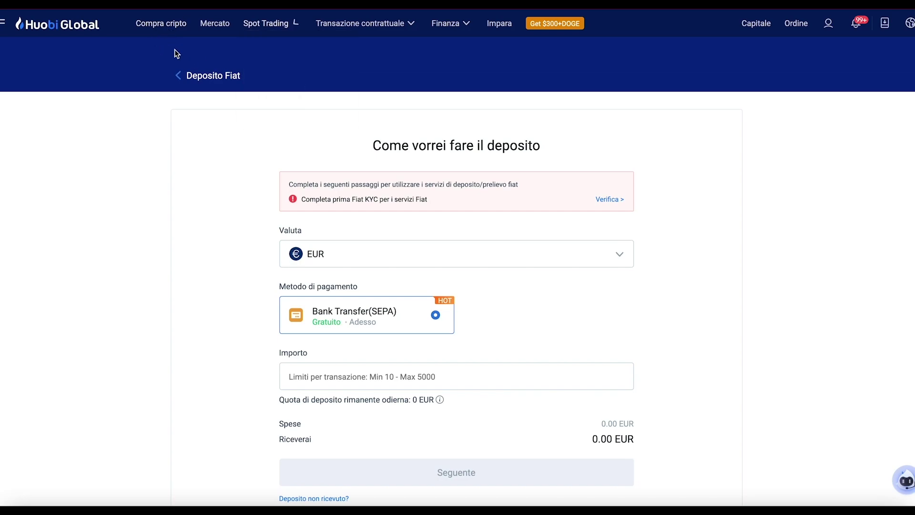
- Return to the Huobi Global home page and open the crypto deposit page from the Panoramica beni asset overview
left_click(58, 31)
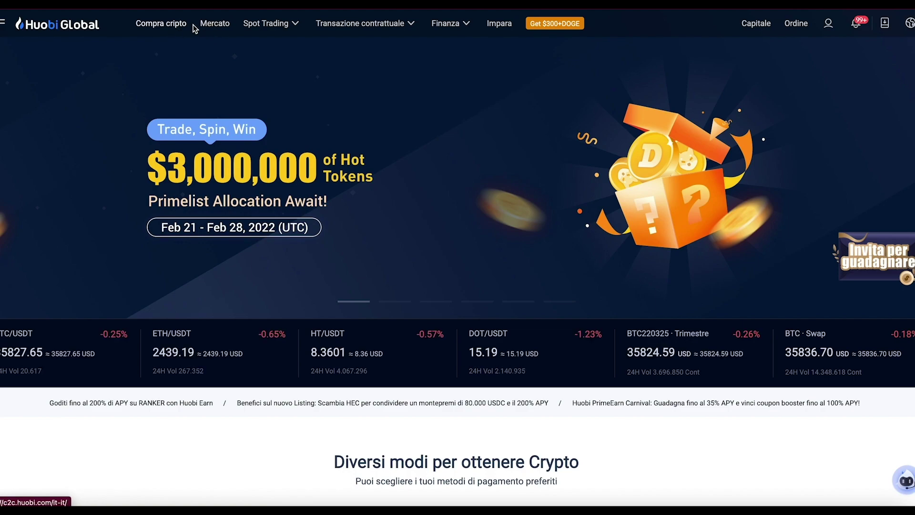
mouse_move(761, 30)
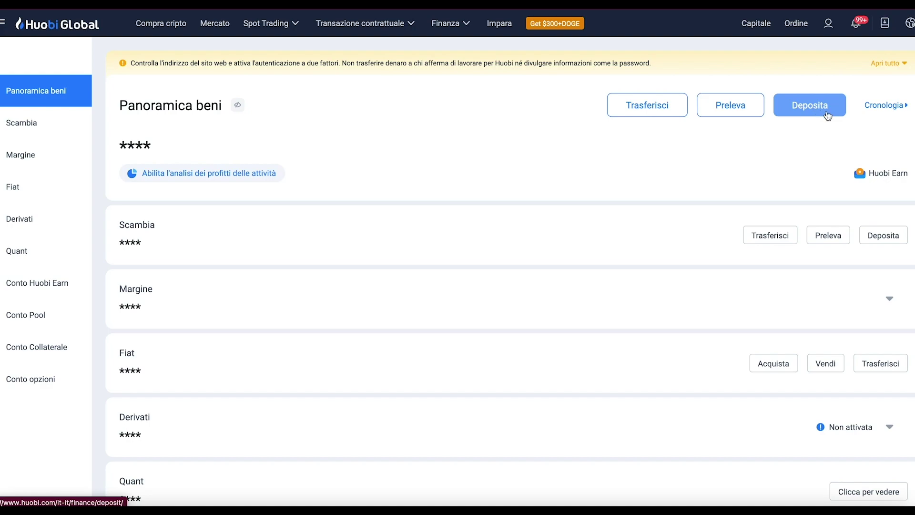
left_click(812, 105)
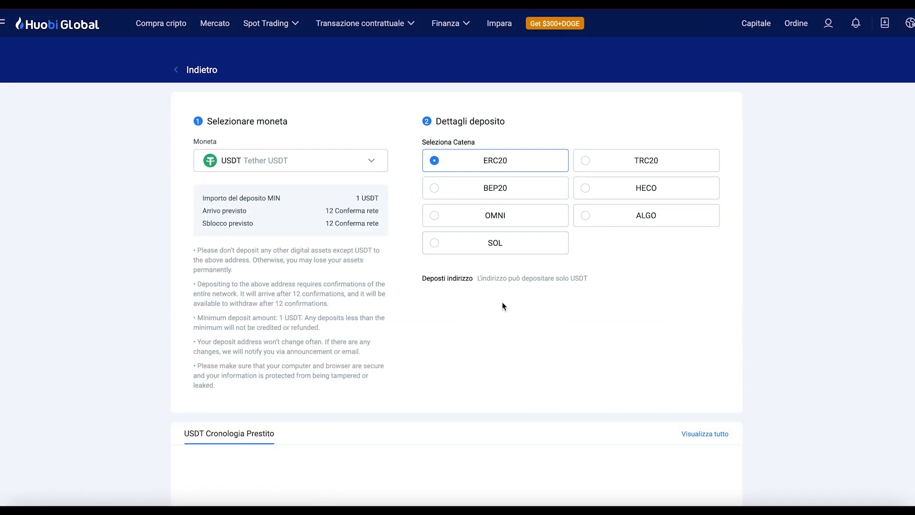
- Browse the coins available for deposit and close the list, keeping USDT selected
left_click(293, 163)
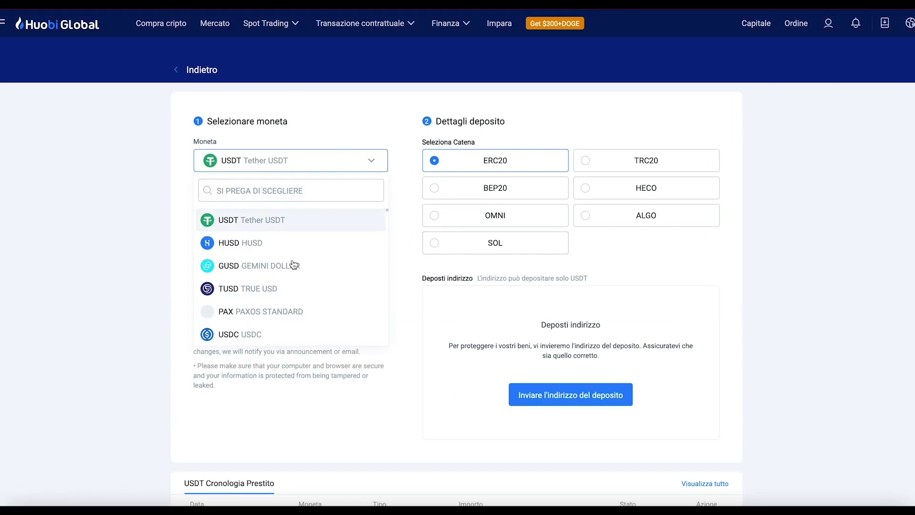
scroll(295, 264, "down", 5)
scroll(294, 264, "down", 3)
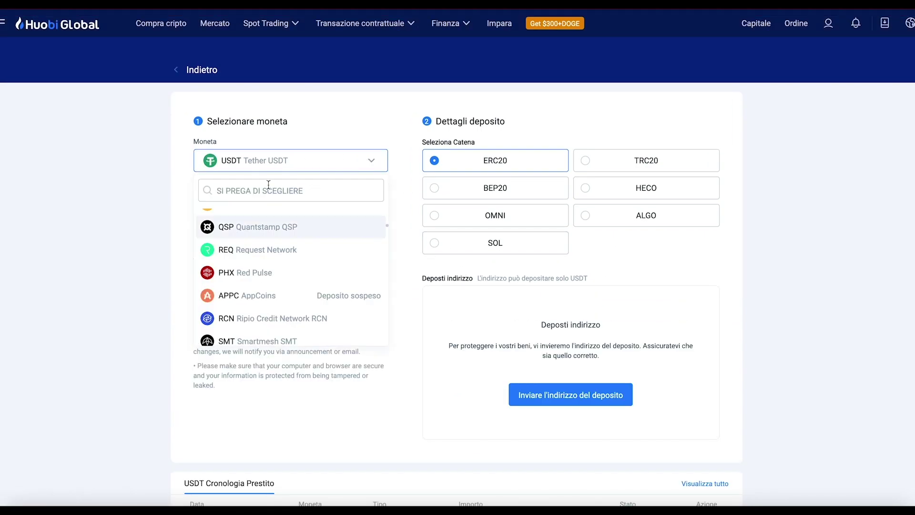
left_click(267, 161)
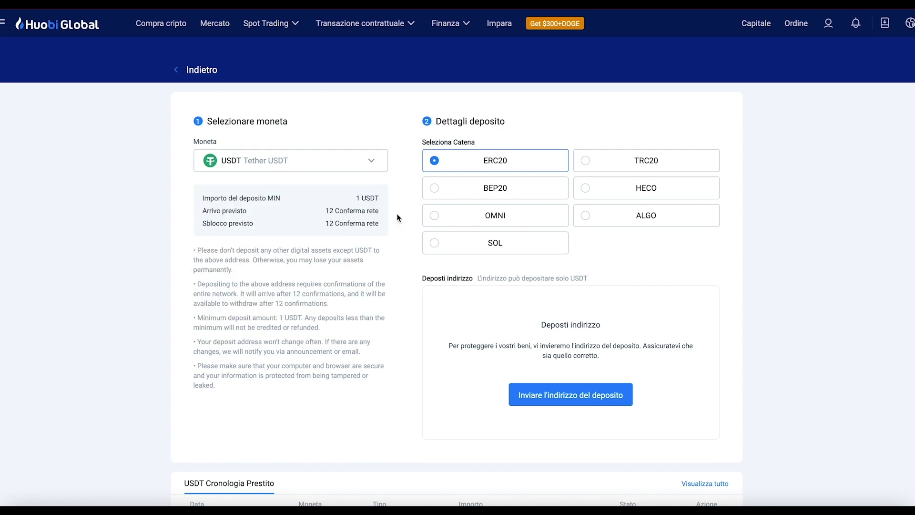
- Request the USDT deposit address on the ERC20 chain, confirm the security note and highlight the wallet address
scroll(529, 406, "down", 1)
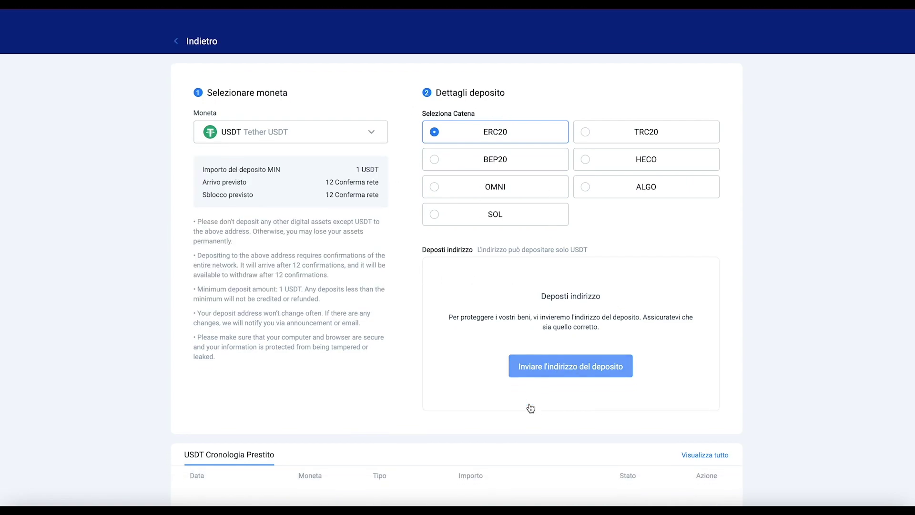
left_click(525, 348)
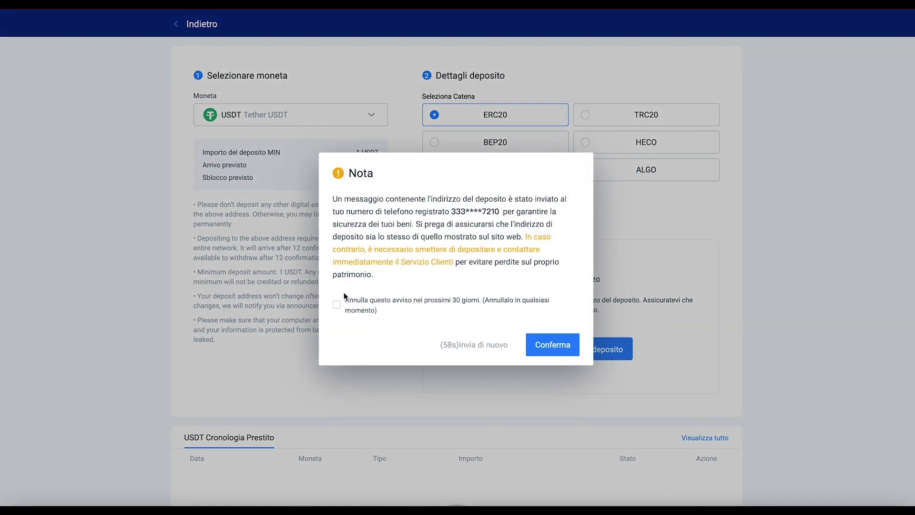
left_click(553, 345)
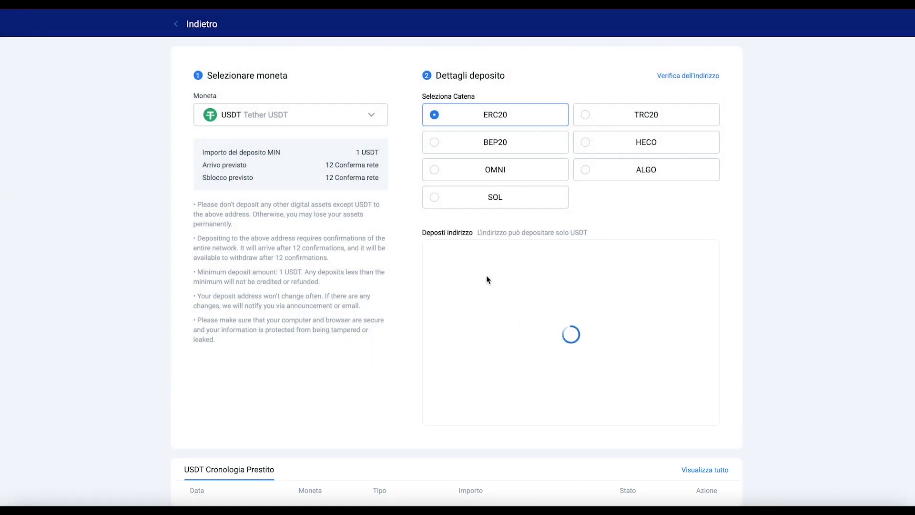
left_click_drag(479, 338, 683, 338)
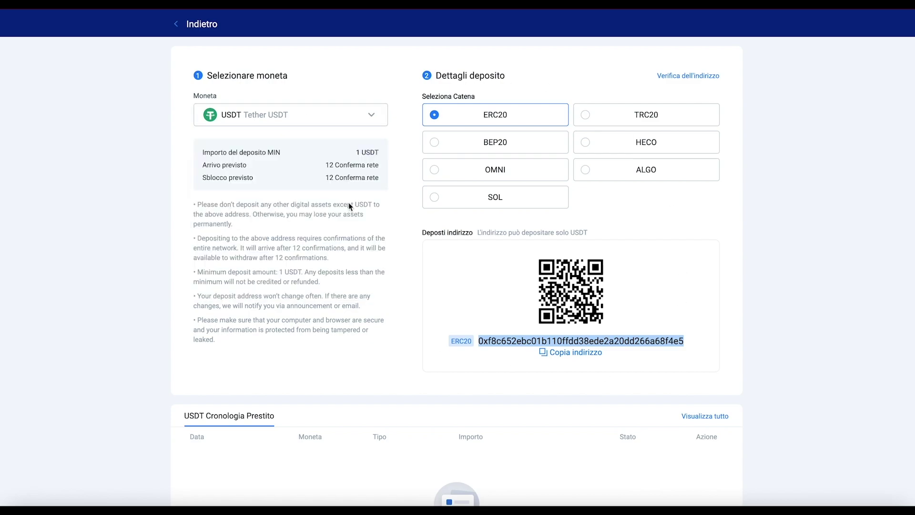
left_click(526, 339)
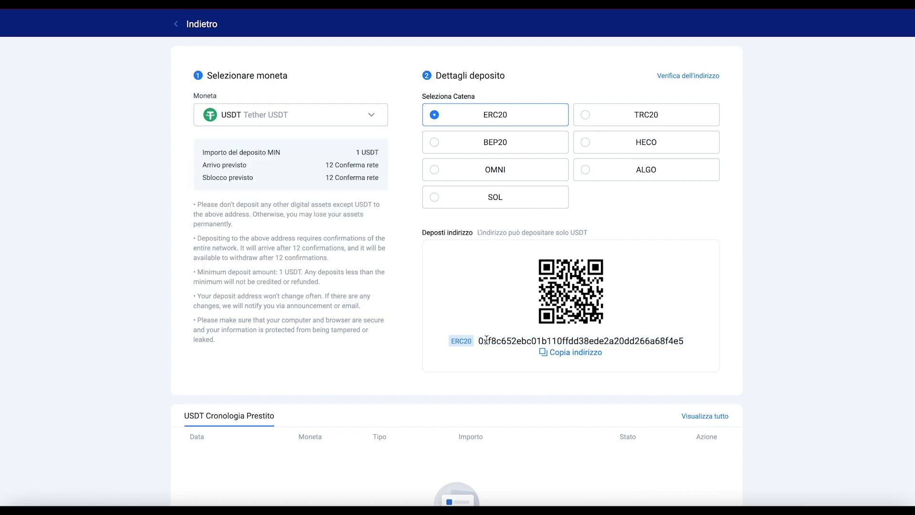
- Highlight the ERC20 deposit address for USDT and open the withdrawal page from the Panoramica beni overview
left_click_drag(479, 342, 672, 344)
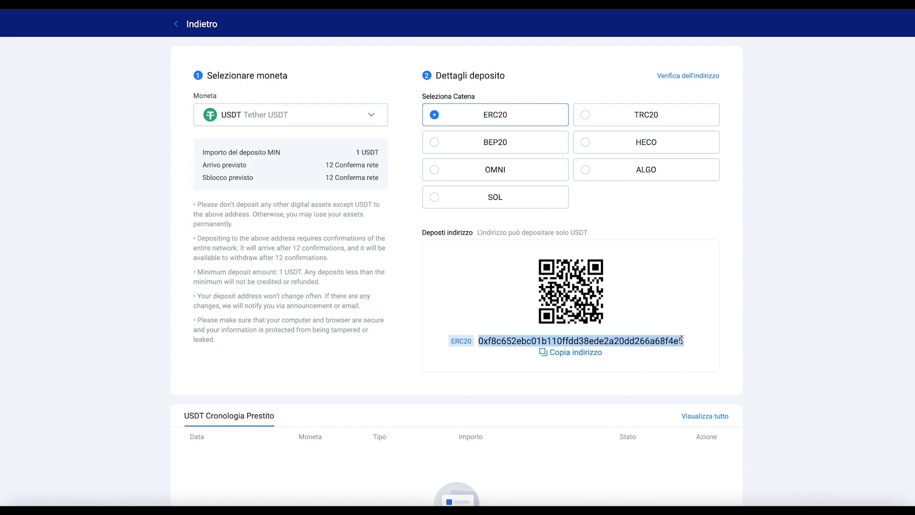
left_click(693, 337)
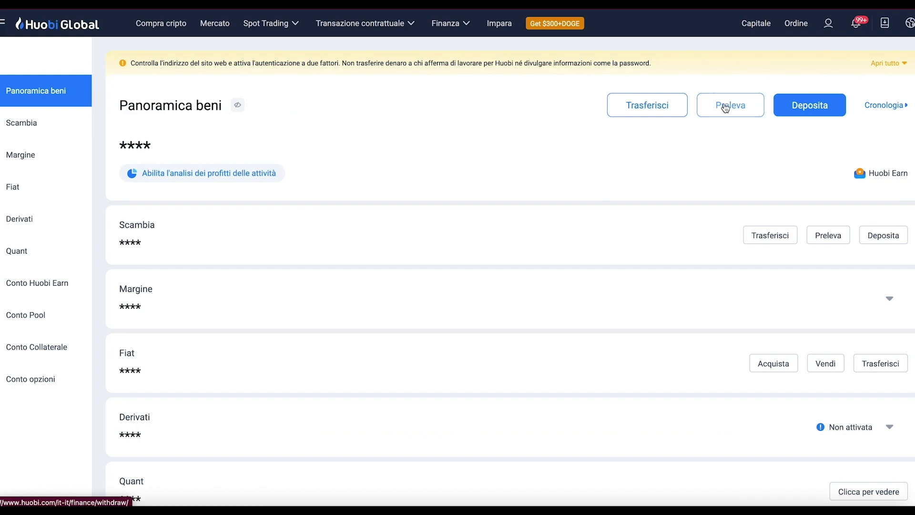
left_click(725, 108)
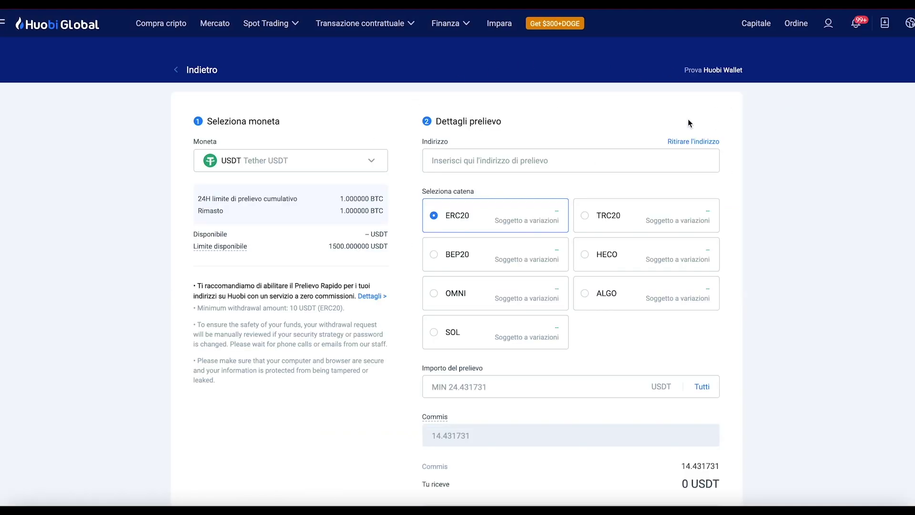
- Browse the coins available for withdrawal, keeping USDT, and review the withdrawal form's address field, chain fees and amount
left_click(290, 194)
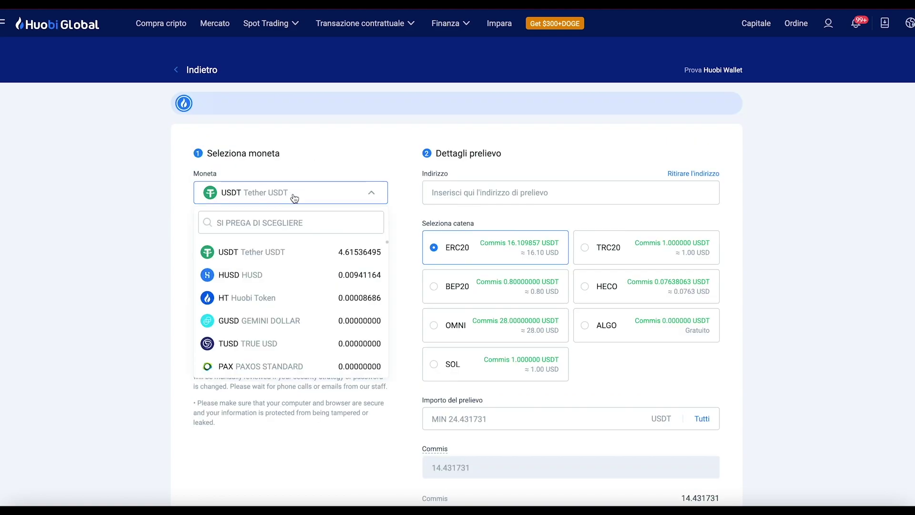
left_click(278, 197)
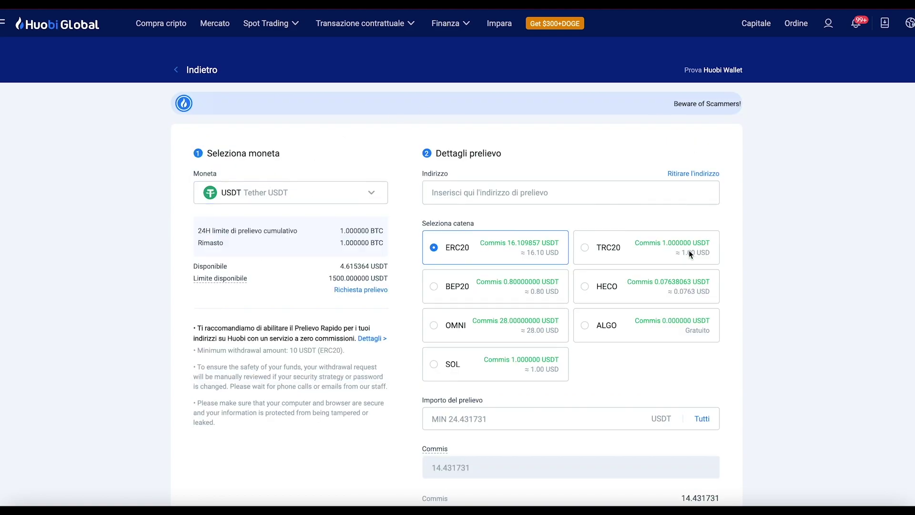
scroll(580, 306, "down", 1)
left_click(472, 174)
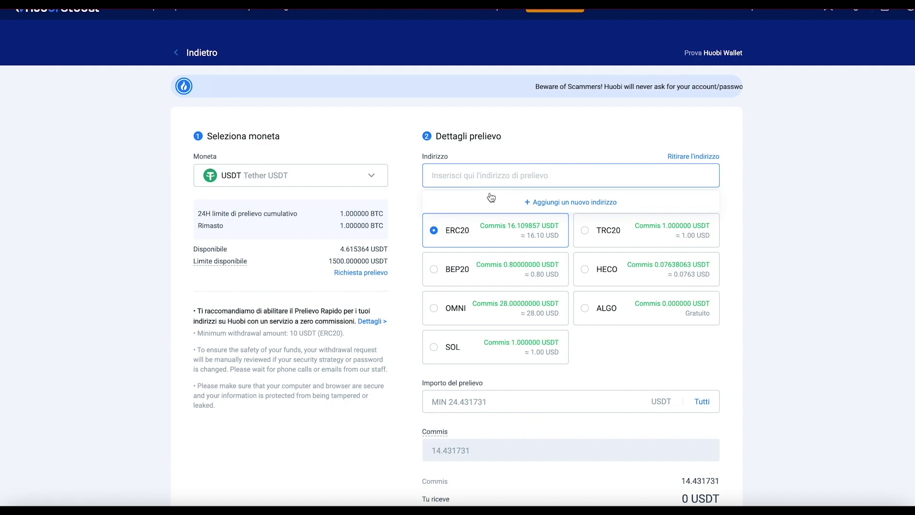
left_click(267, 175)
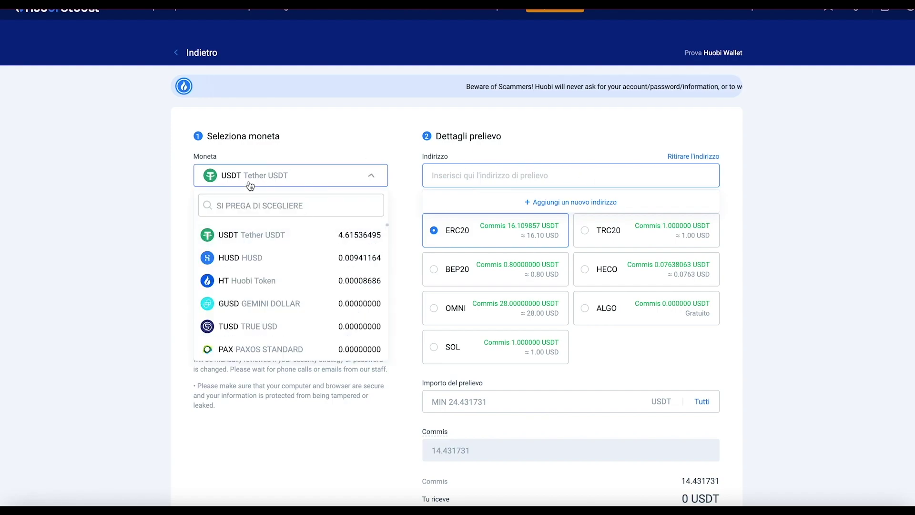
left_click(266, 178)
left_click(341, 181)
left_click(305, 182)
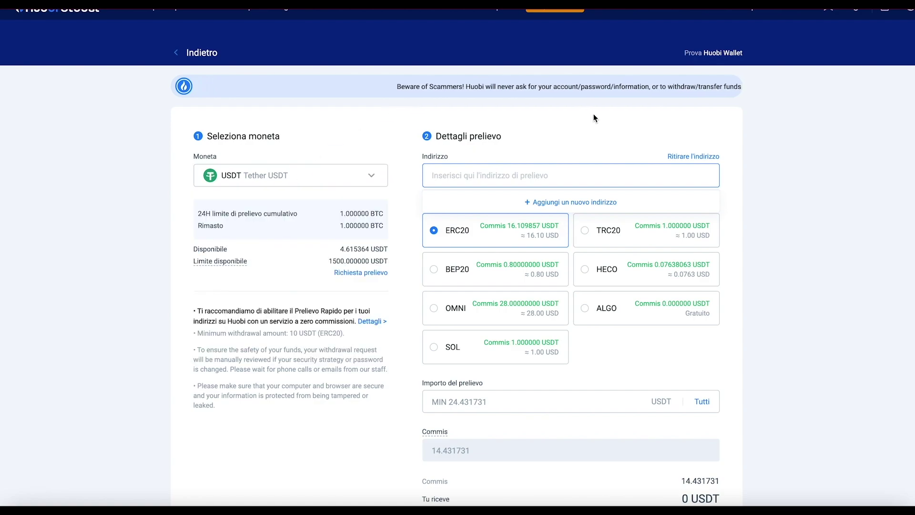
scroll(595, 117, "down", 1)
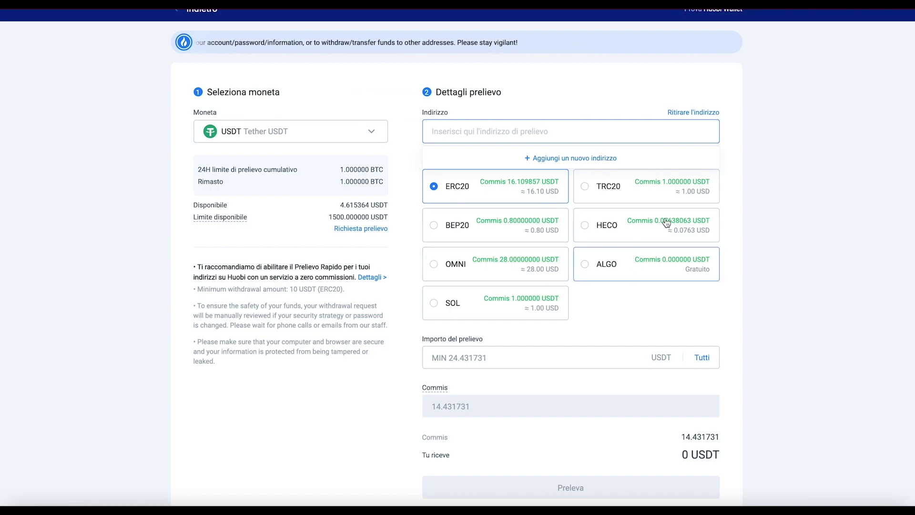
scroll(543, 223, "up", 1)
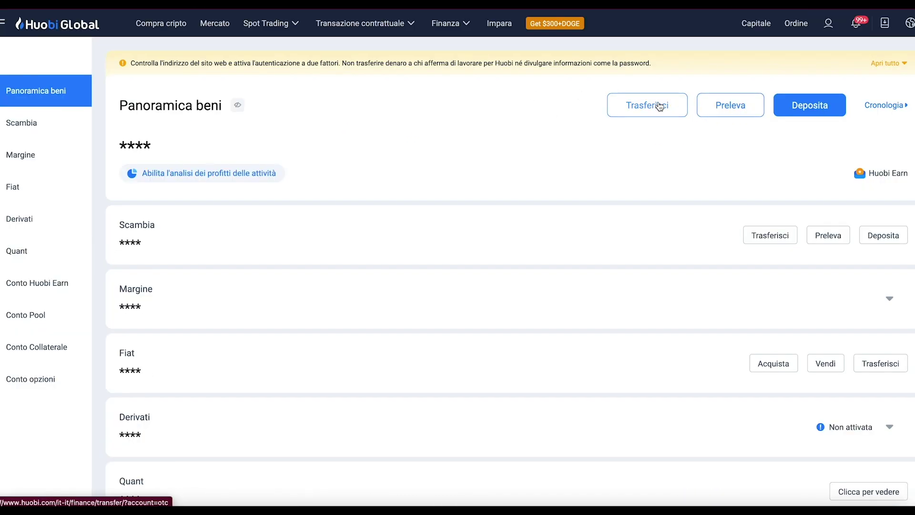
- Open the Trasferisci page from the asset overview and review the destination accounts for transfers from Scambia, keeping Fiat
mouse_move(756, 23)
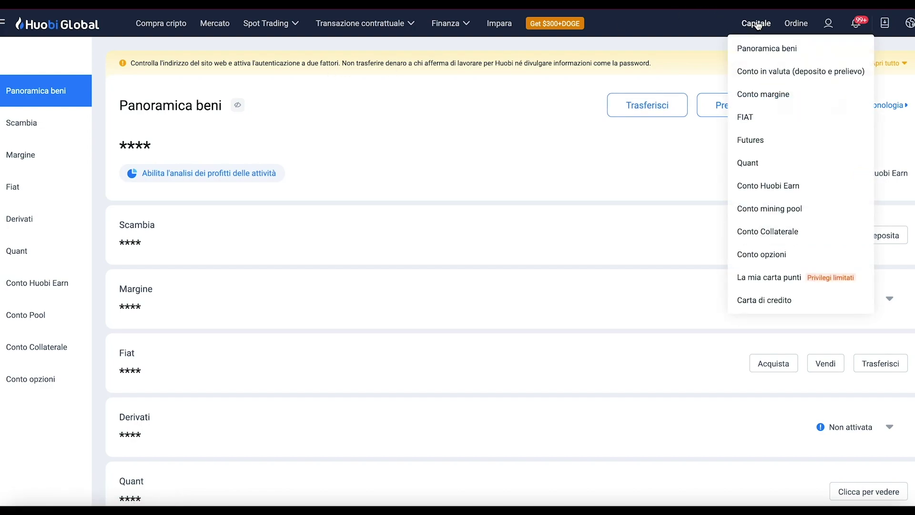
left_click(651, 107)
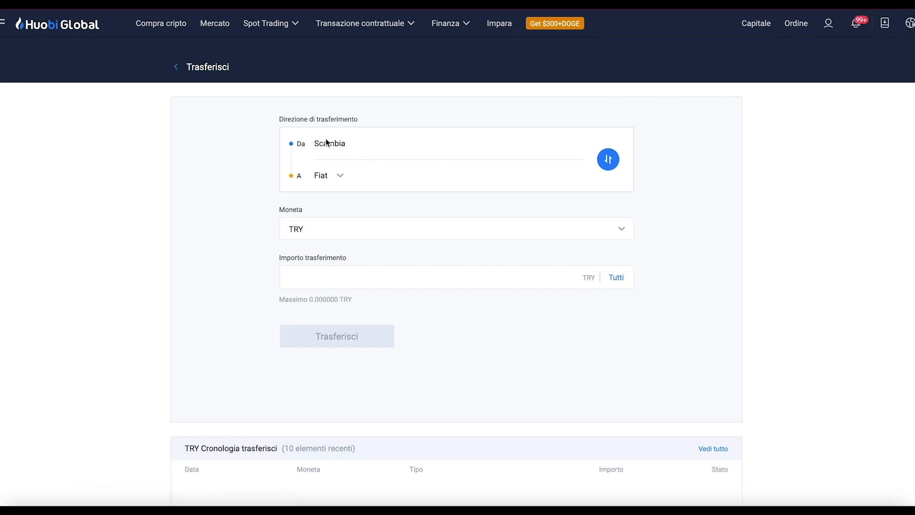
left_click_drag(316, 147, 362, 144)
left_click(324, 183)
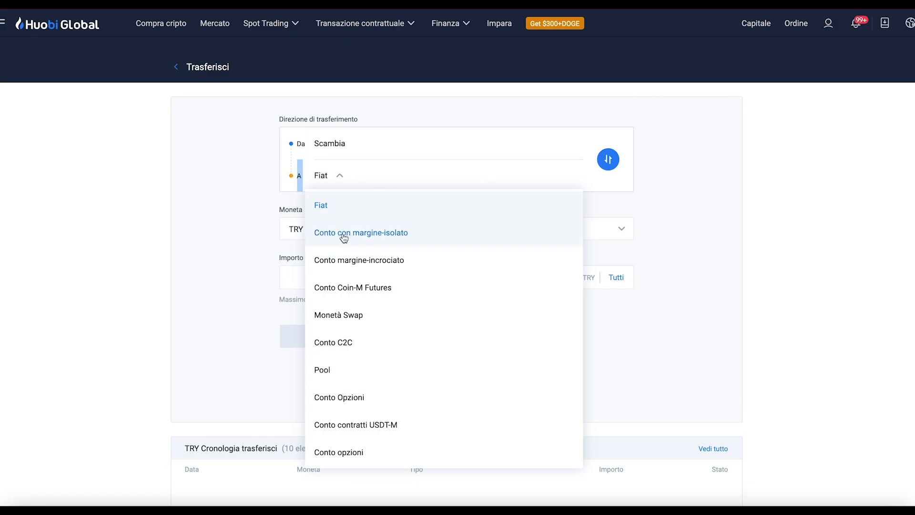
scroll(350, 382, "down", 1)
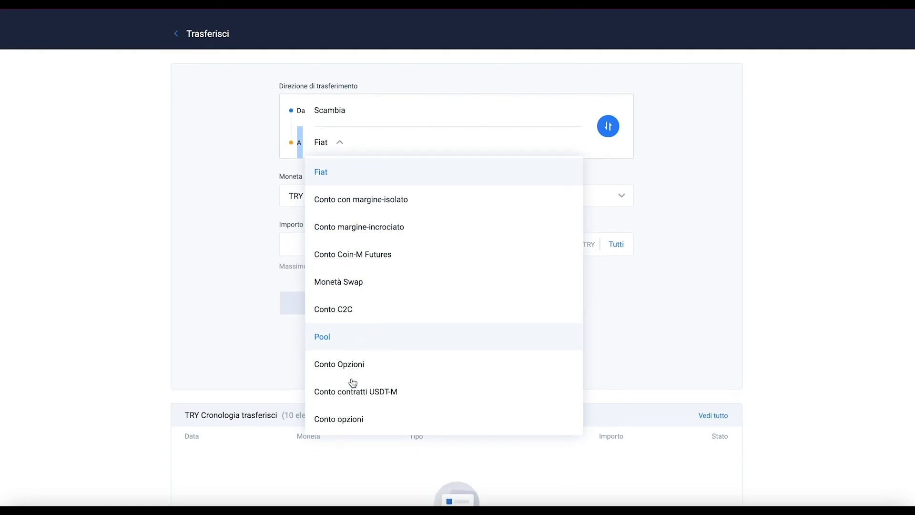
left_click(762, 169)
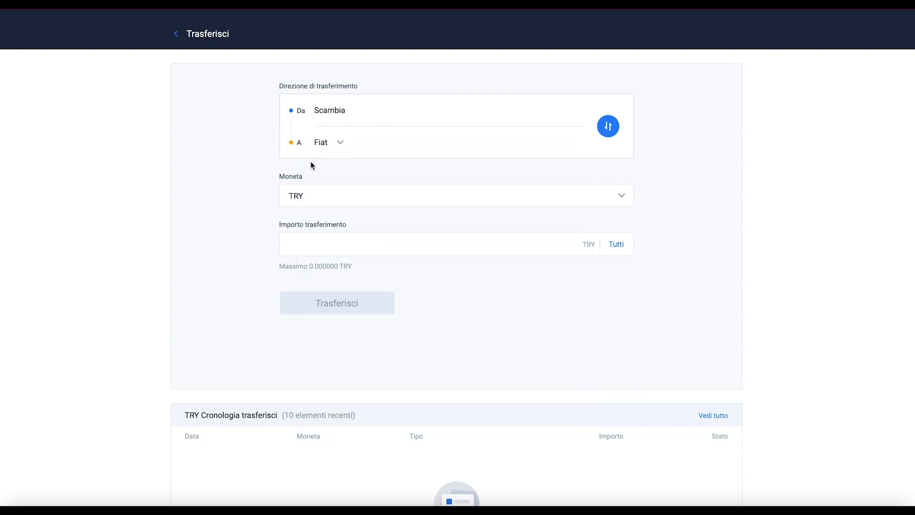
scroll(474, 202, "up", 1)
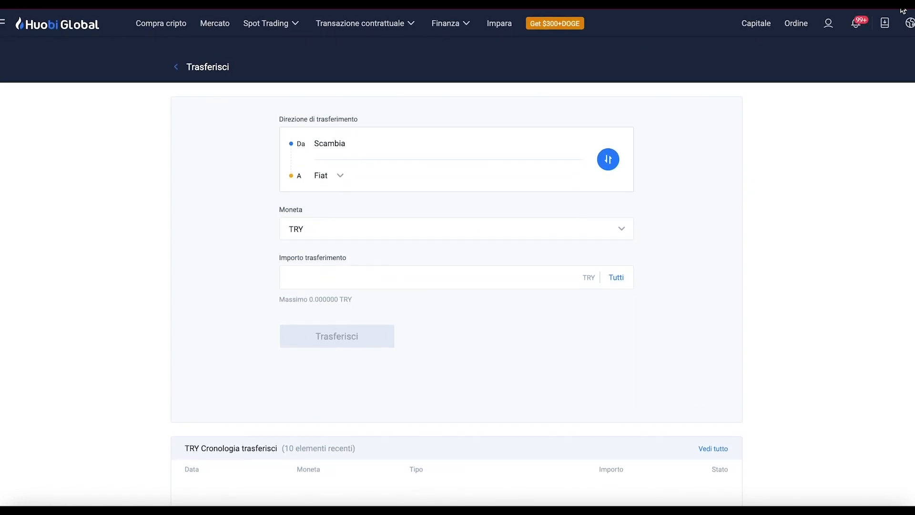
- Return to the Panoramica beni overview and open the Scambia account to view its fiat and crypto holdings
mouse_move(763, 26)
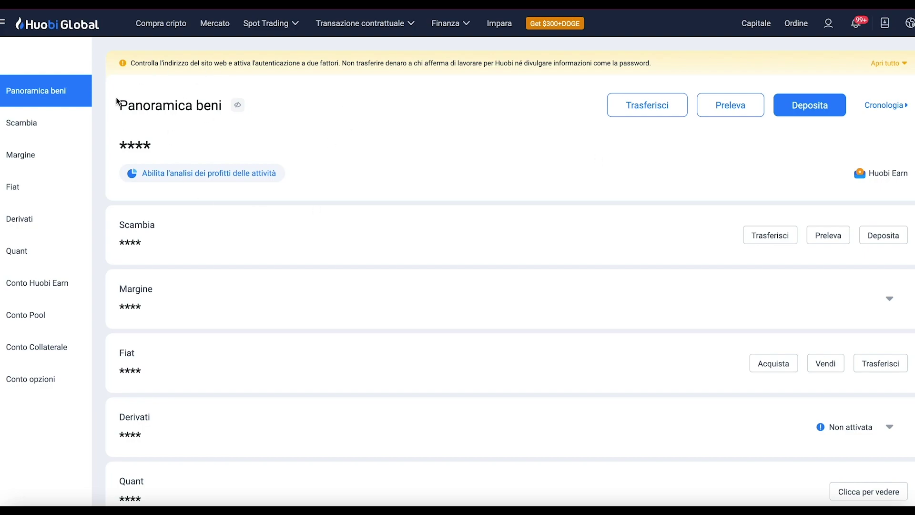
left_click(34, 126)
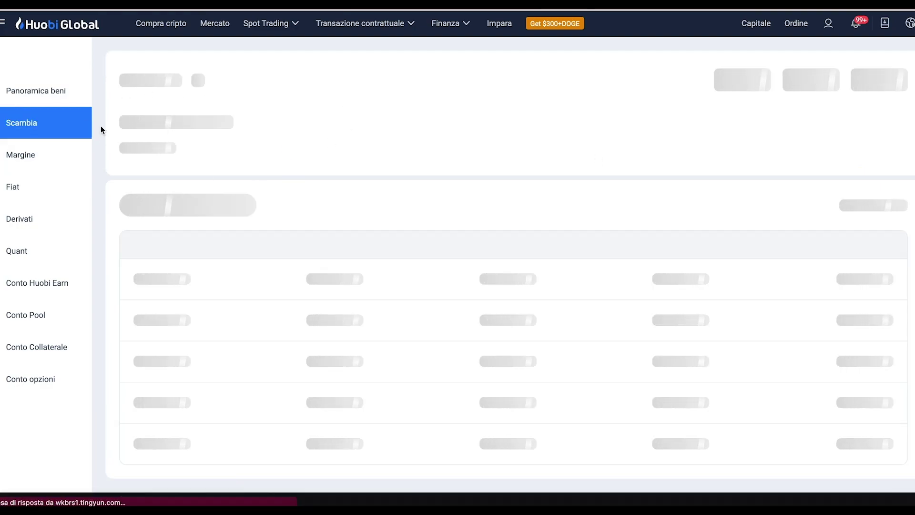
left_click(57, 122)
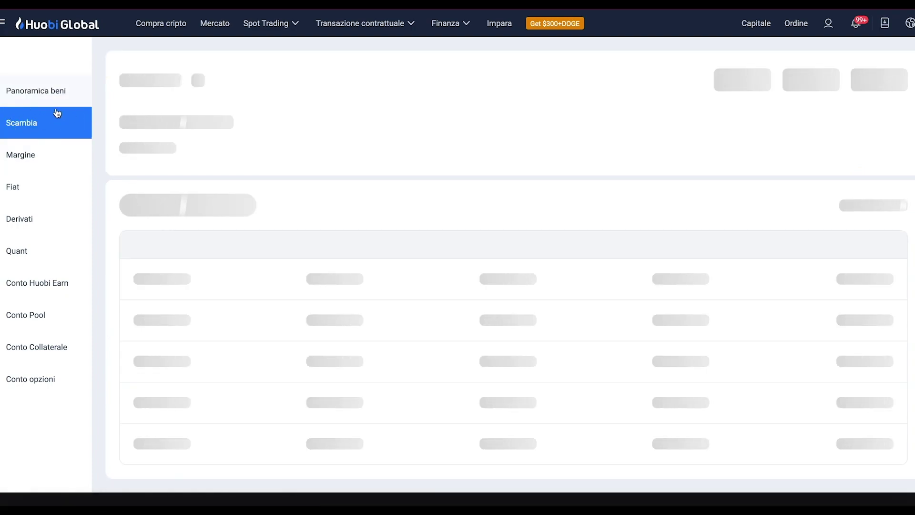
mouse_move(267, 26)
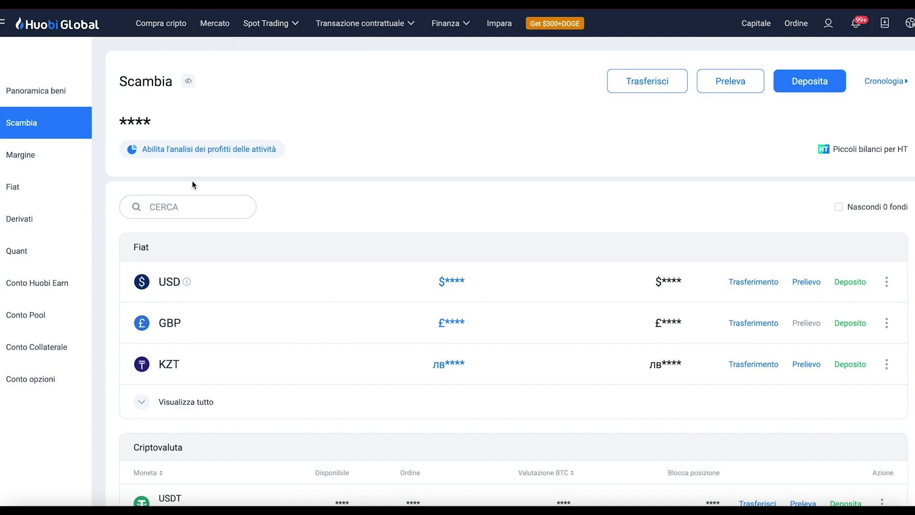
- Open the Margine account and review the coins listed under Margine incrociato
left_click(59, 169)
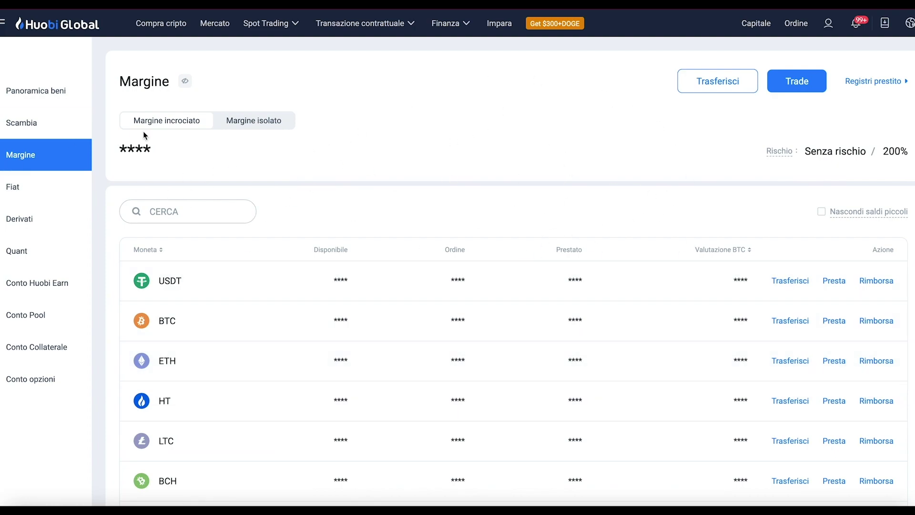
left_click(184, 81)
scroll(593, 341, "down", 6)
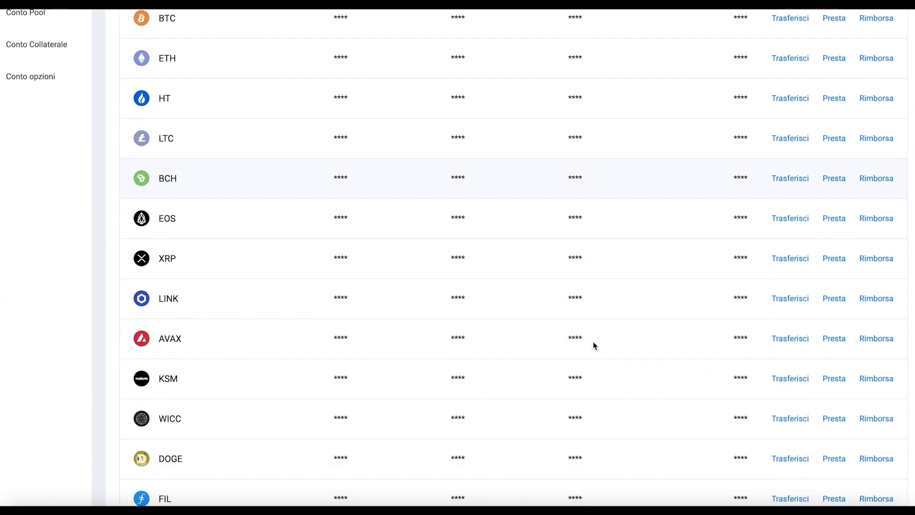
scroll(593, 342, "up", 7)
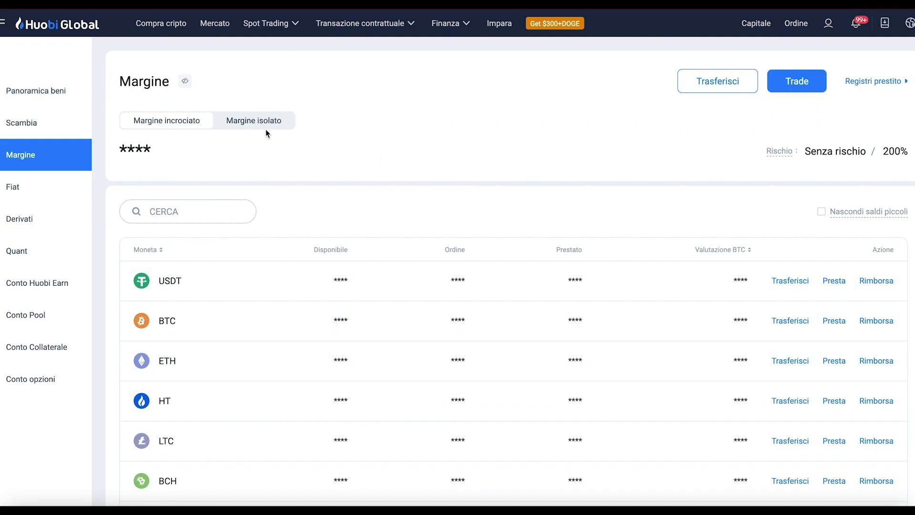
- Open the Fiat account and review its fiat and cryptocurrency lists
left_click(37, 199)
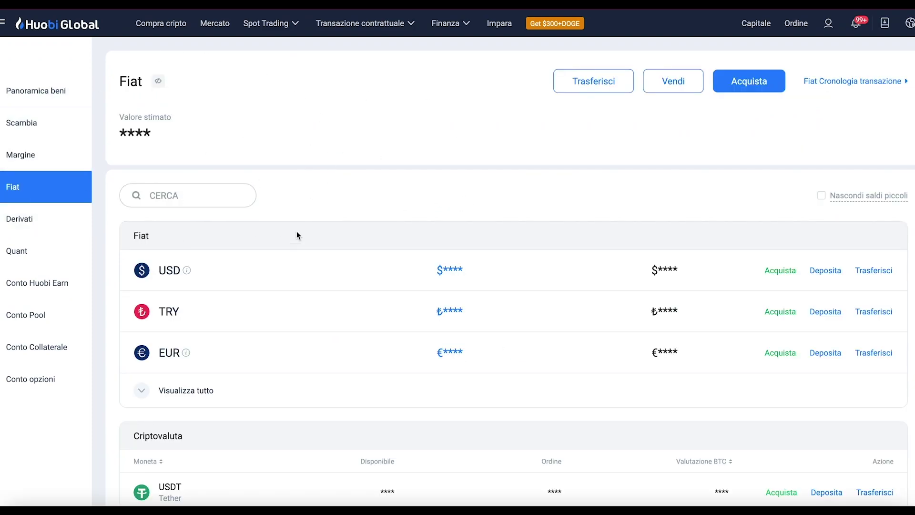
scroll(311, 163, "down", 2)
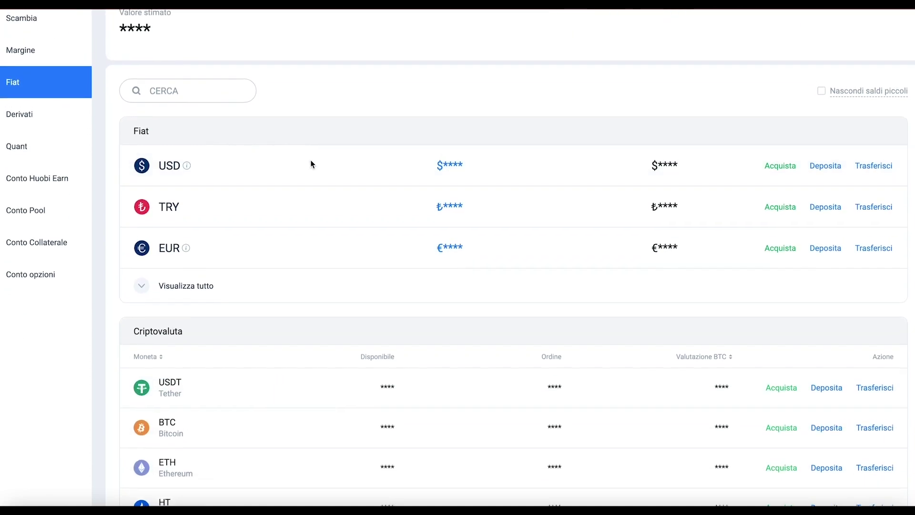
scroll(421, 237, "up", 1)
scroll(429, 241, "up", 1)
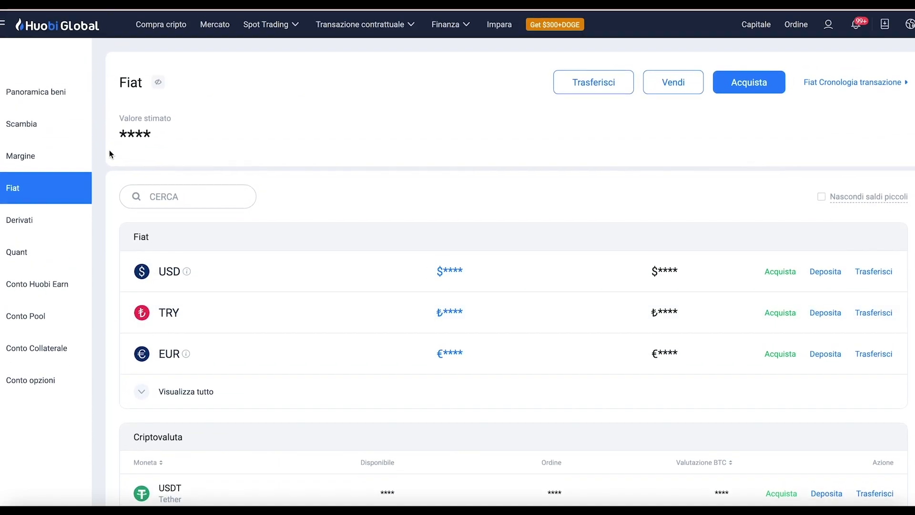
- Revisit the Trasferisci page from the asset overview to check the Scambia to Fiat direction, and return to Panoramica beni
left_click(49, 91)
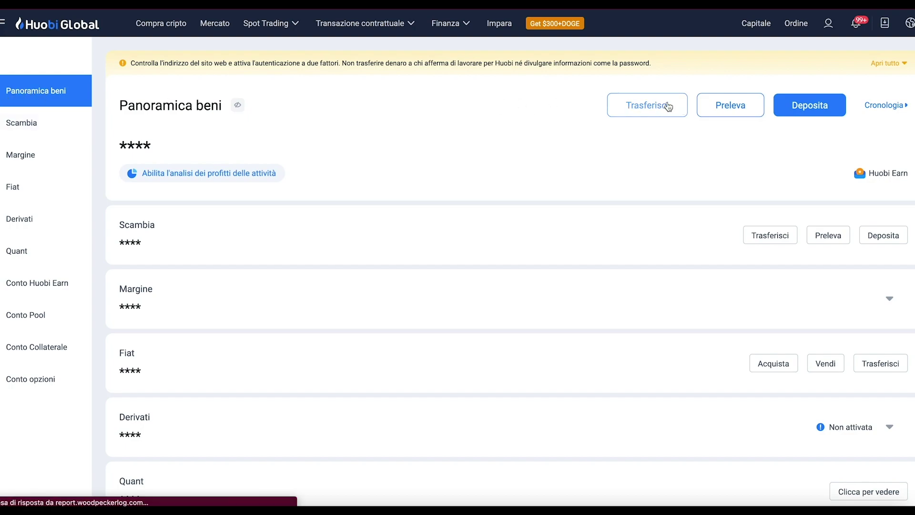
left_click(651, 107)
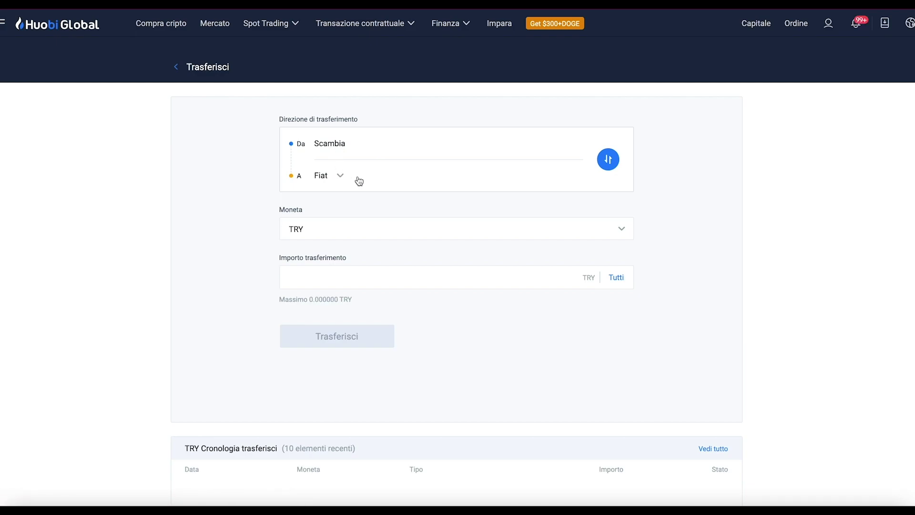
mouse_move(756, 23)
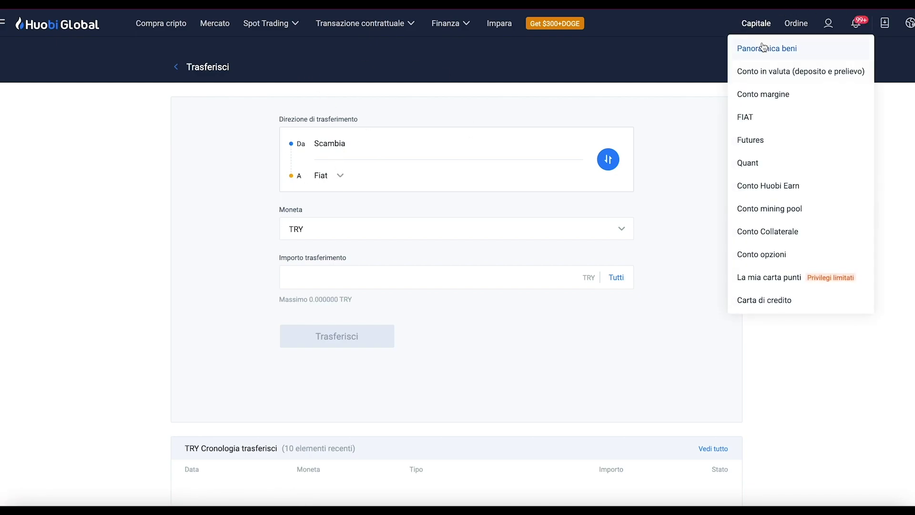
left_click(759, 44)
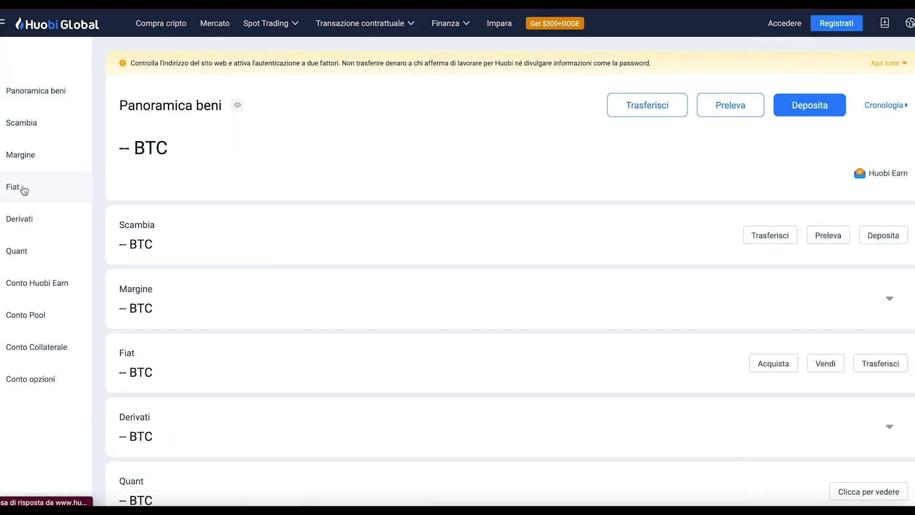
- Open Derivati, highlight and dismiss the requirements for opening a Futures account, and return to the Panoramica beni overview
left_click(33, 218)
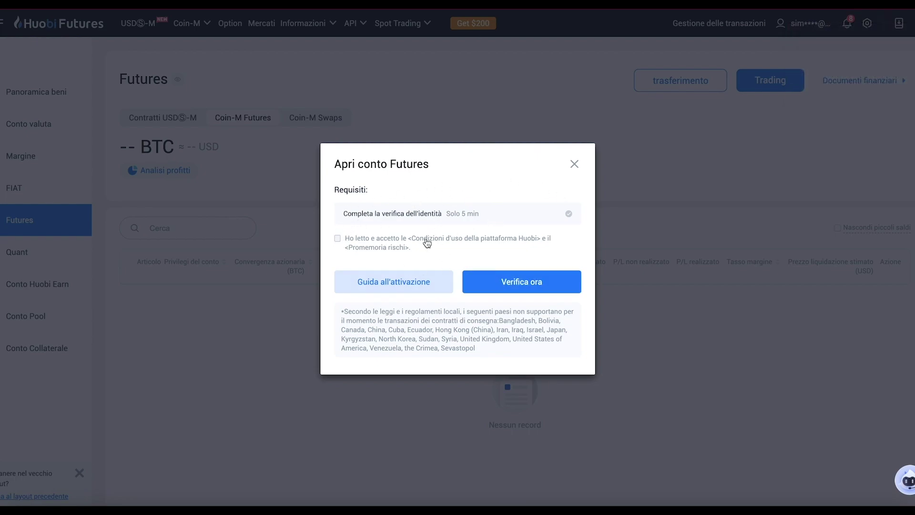
left_click_drag(427, 244, 354, 203)
left_click(423, 255)
left_click_drag(422, 255, 349, 212)
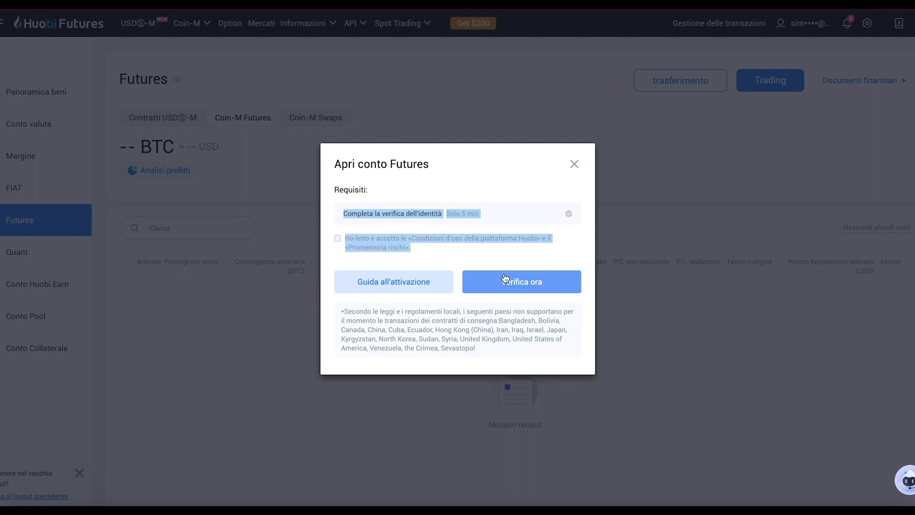
left_click(574, 171)
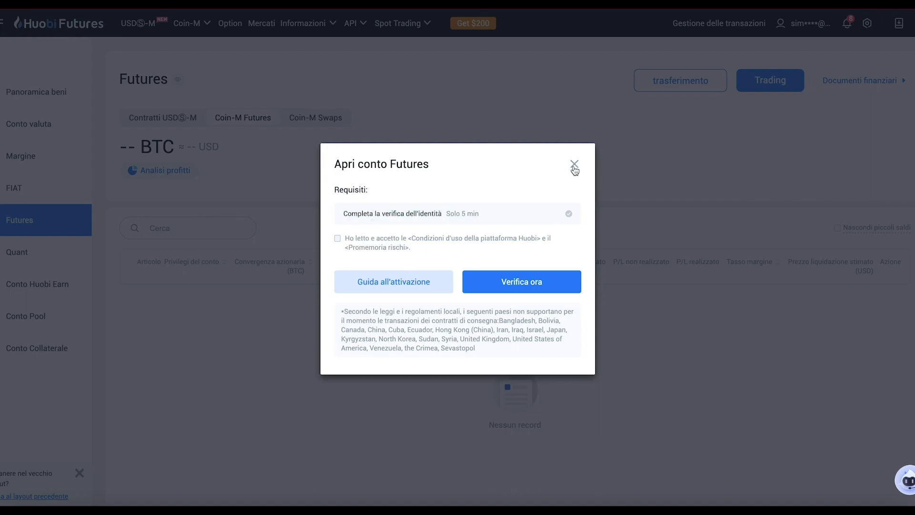
left_click(575, 166)
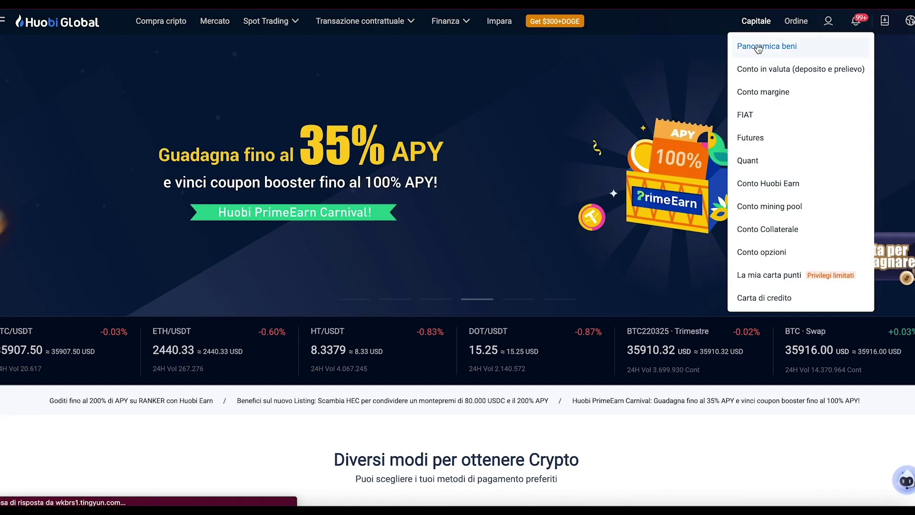
left_click(760, 46)
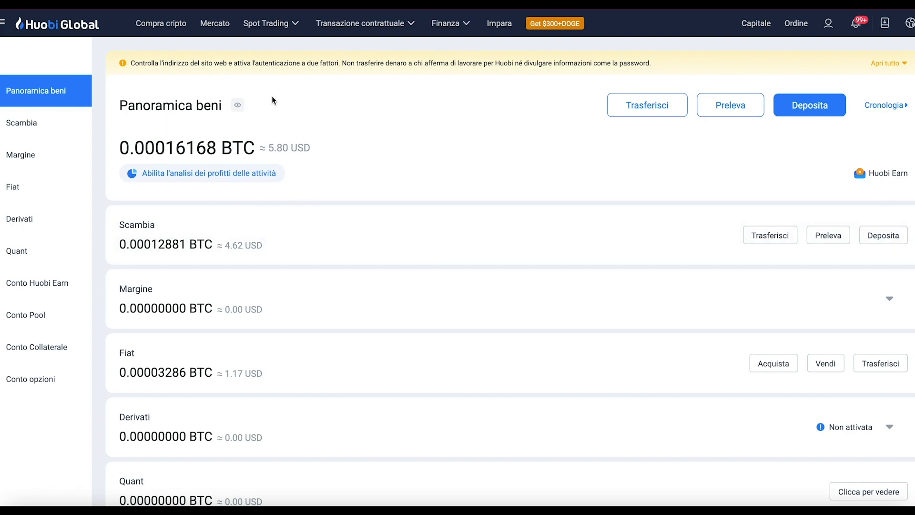
- Hide the balances in Panoramica beni, and open Conto Pool to review its coin list
left_click(238, 105)
left_click(40, 317)
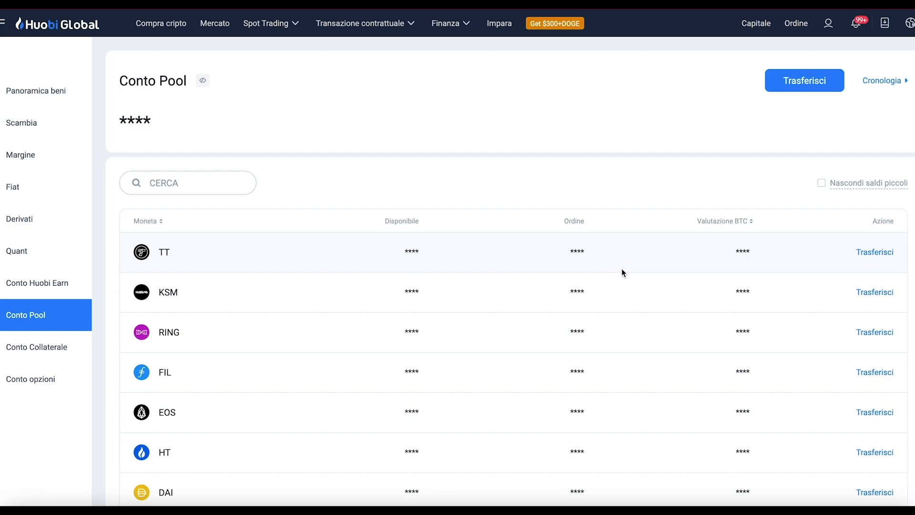
scroll(621, 271, "down", 1)
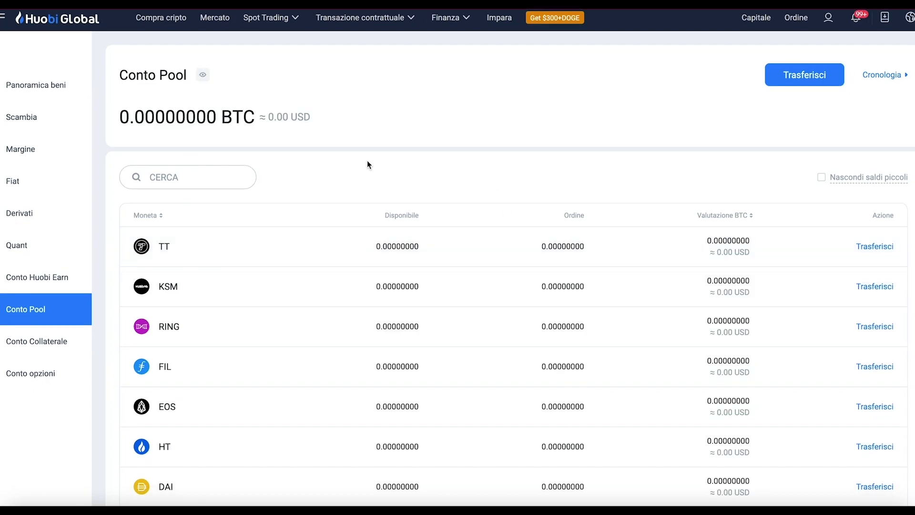
scroll(520, 262, "down", 5)
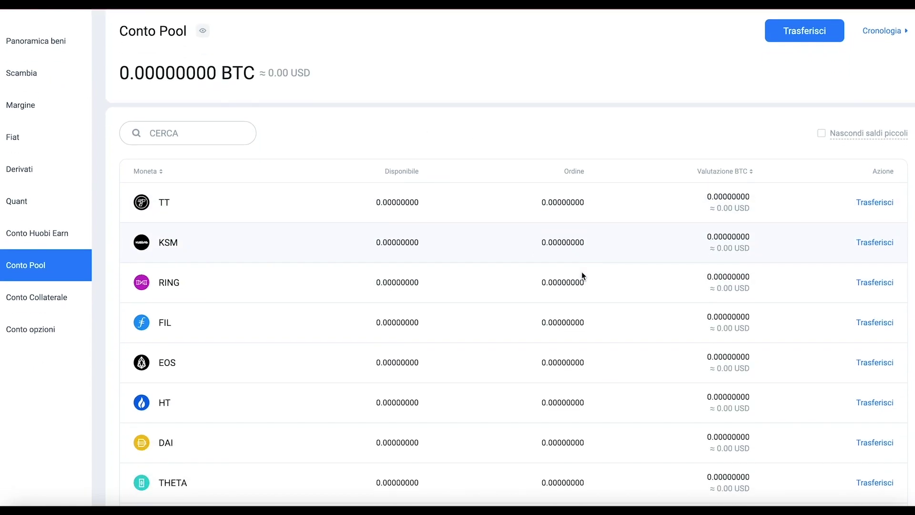
scroll(583, 272, "up", 6)
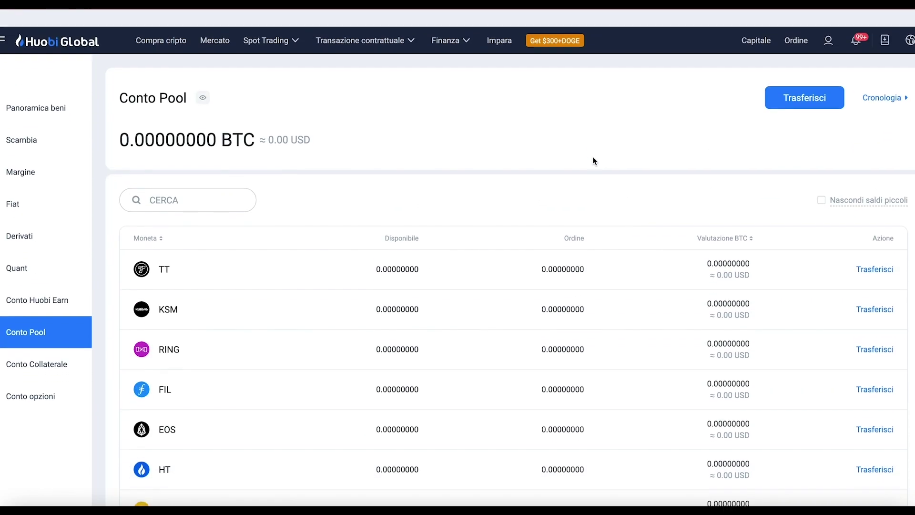
mouse_move(863, 156)
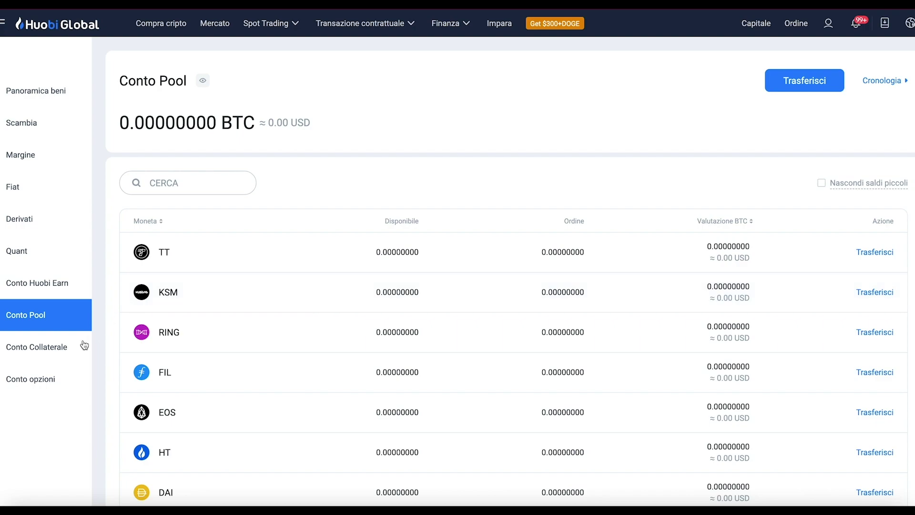
- Visit Conto Collaterale and Conto opzioni, and open the Futures account page and dismiss its account-opening requirements
left_click(65, 352)
left_click(7, 371)
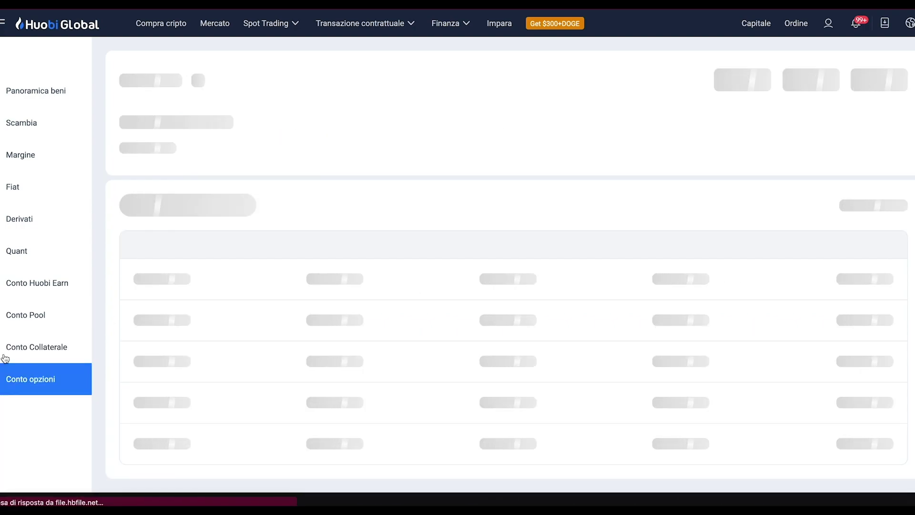
mouse_move(770, 37)
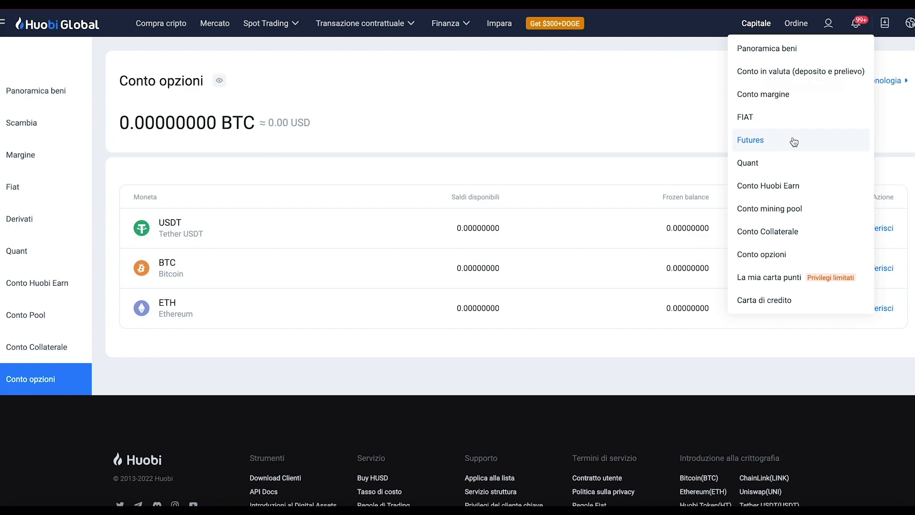
left_click(778, 147)
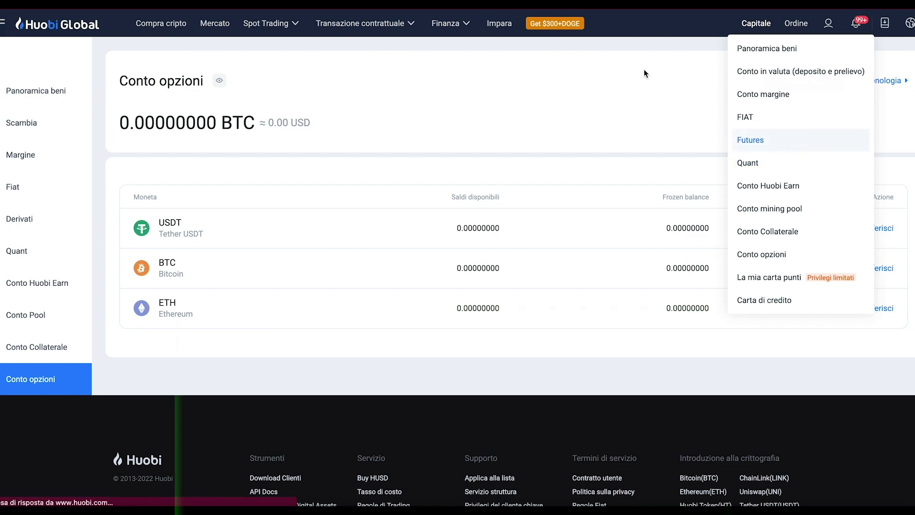
left_click(750, 88)
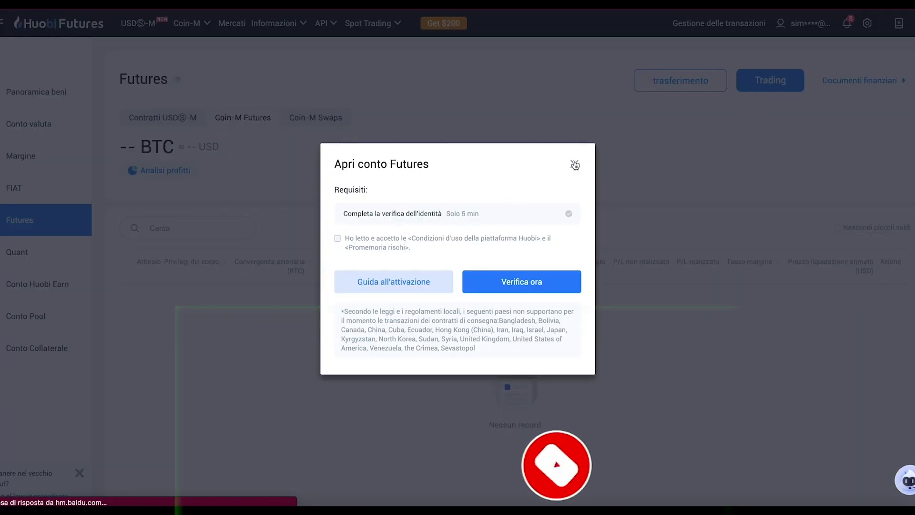
left_click(575, 164)
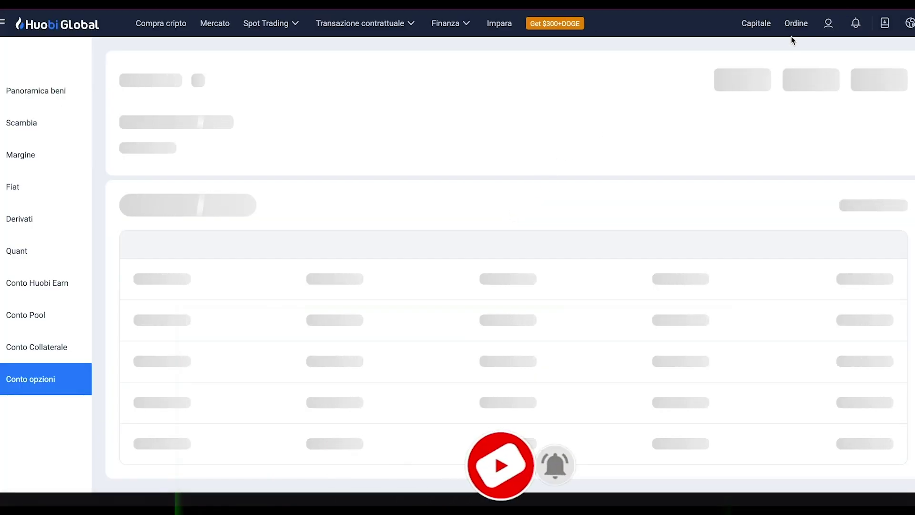
- Return to the Panoramica beni overview and look through the account entries under Capitale and the order types under Ordine
mouse_move(759, 23)
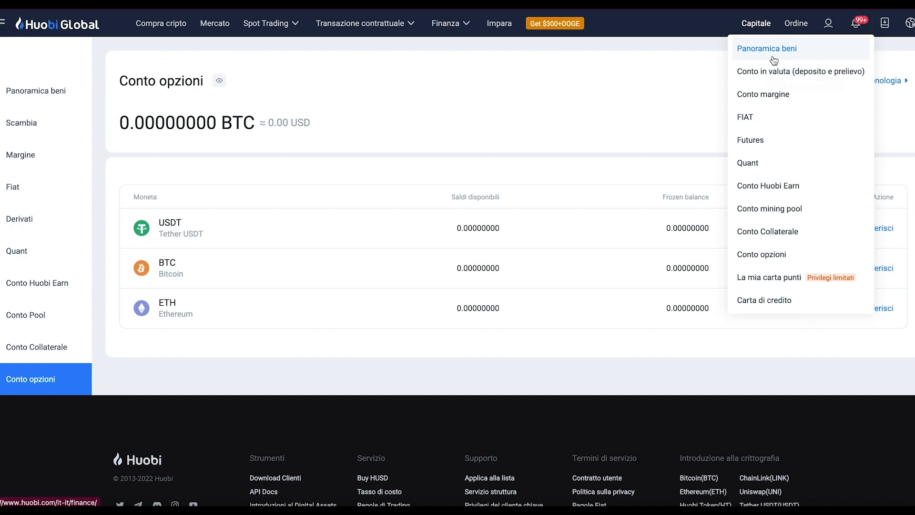
left_click(774, 61)
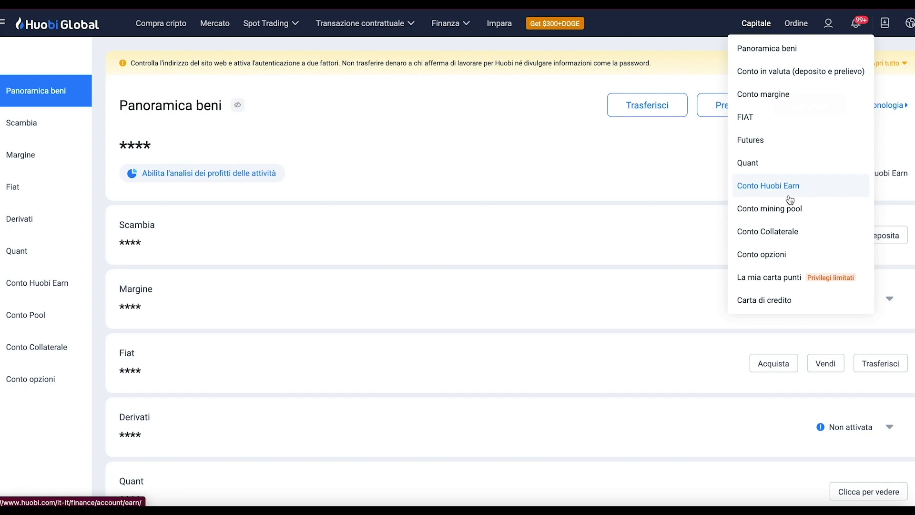
mouse_move(796, 34)
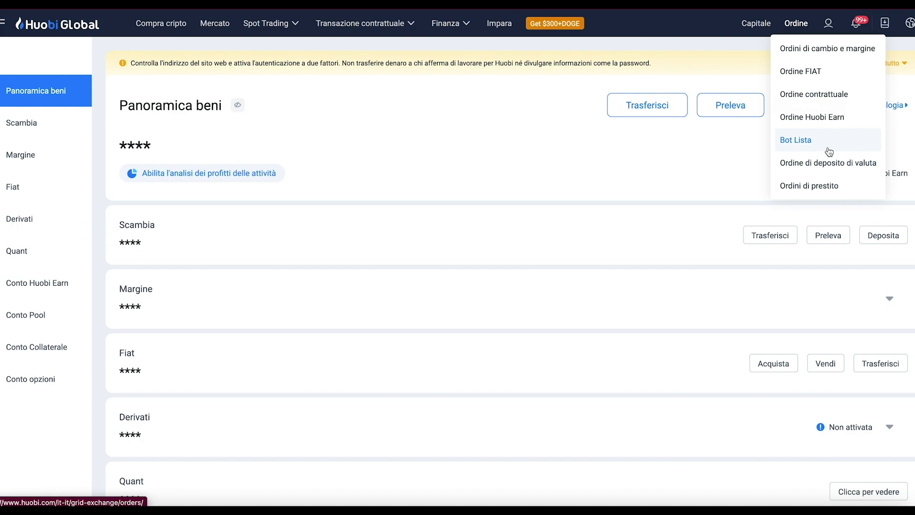
- Open the Sotto-conto page from the profile options and create a sub-account with the note D
mouse_move(829, 25)
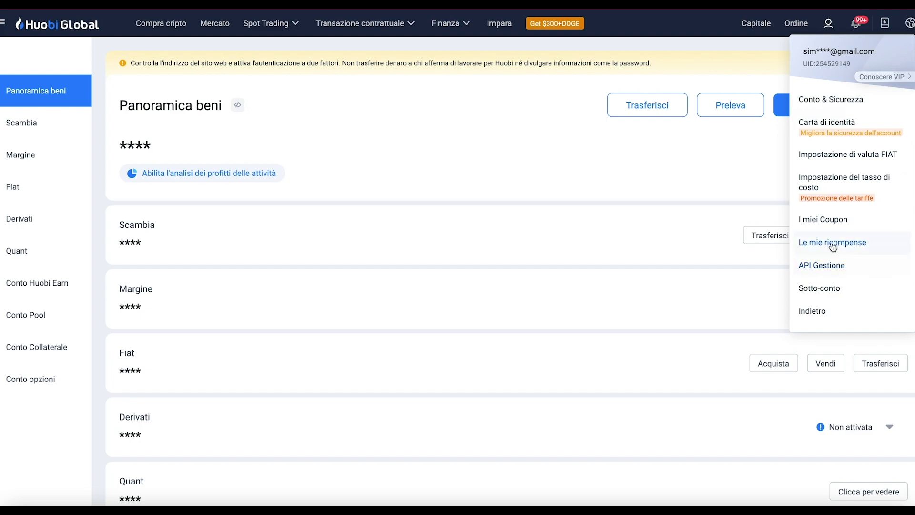
left_click(825, 292)
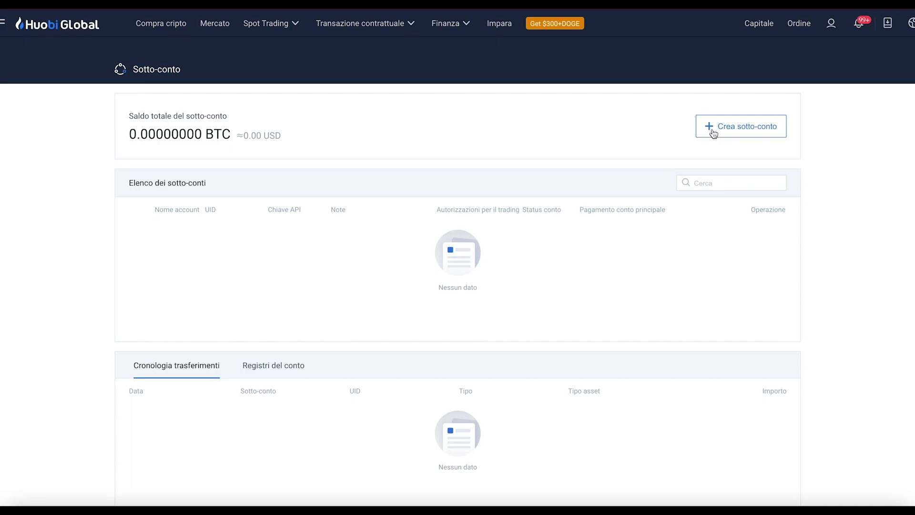
left_click(714, 133)
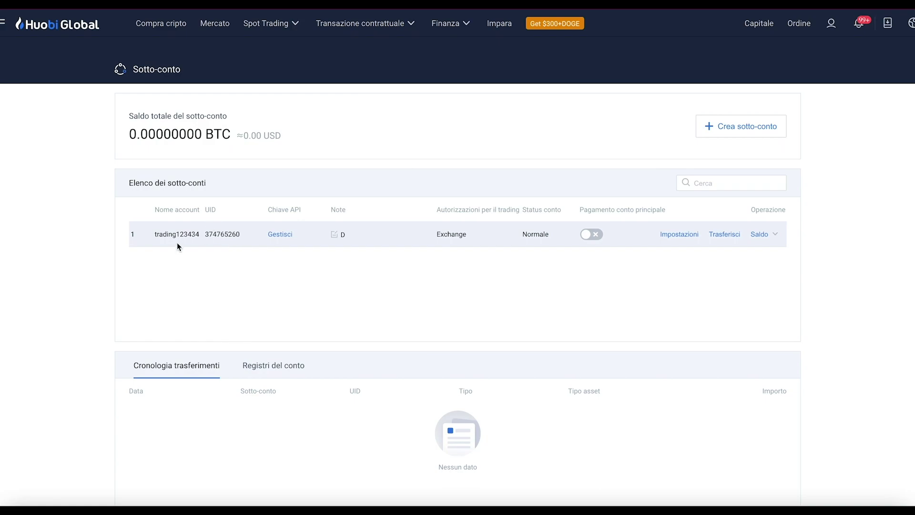
- Highlight the new sub-account's details, examine its USDT transfer form from Conto principale to the sub-account, and cancel the transfer
left_click_drag(172, 235, 237, 240)
left_click(419, 261)
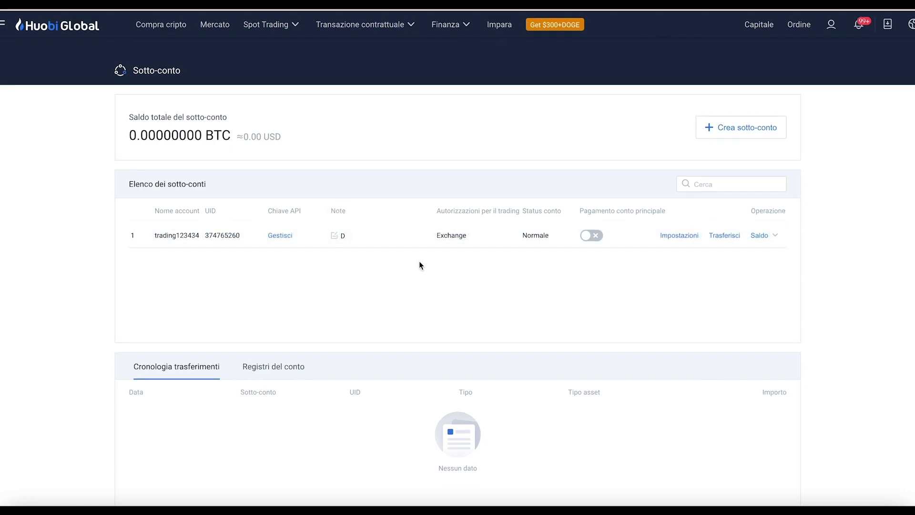
left_click(718, 231)
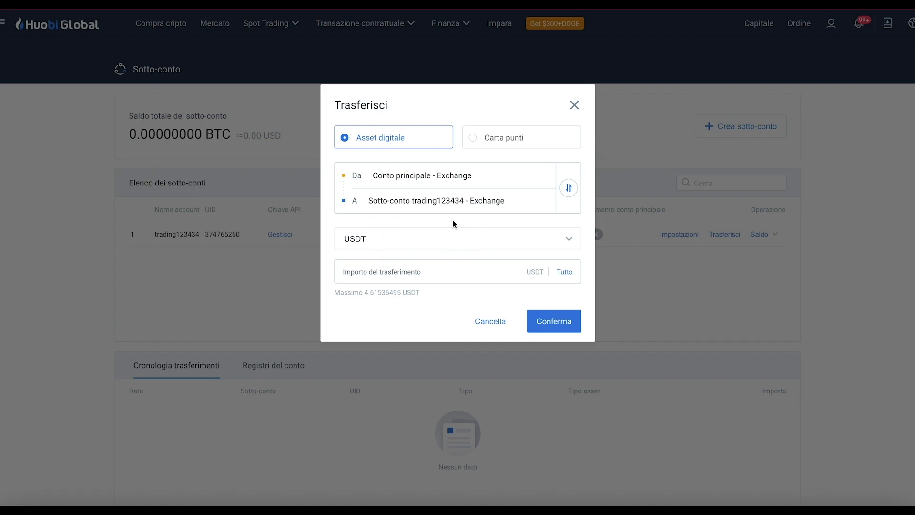
left_click_drag(366, 202, 530, 208)
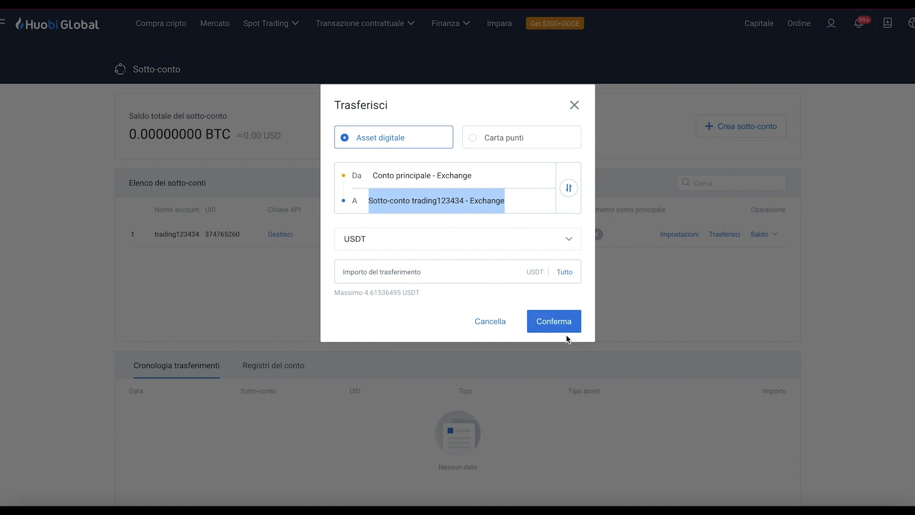
left_click(489, 321)
- Revisit the Panoramica beni overview, and return to the Sotto-conto page to view the sub-account list
mouse_move(759, 24)
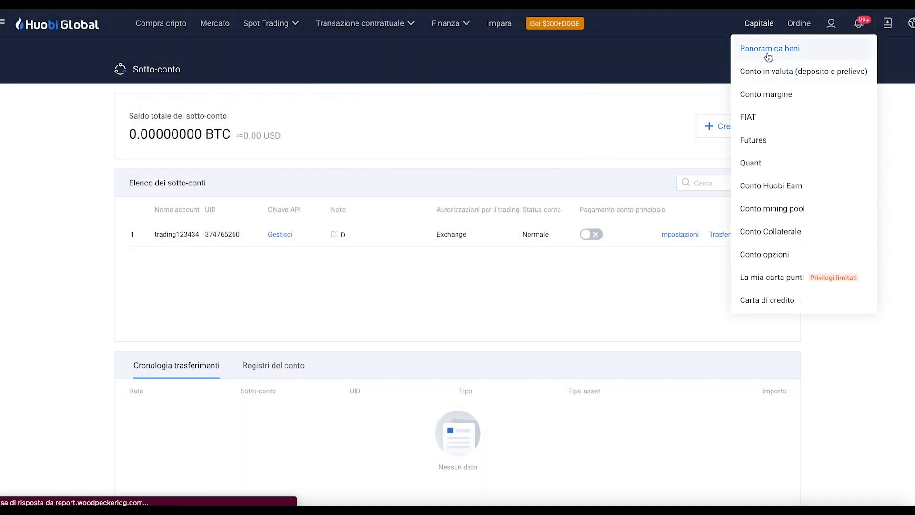
left_click(769, 54)
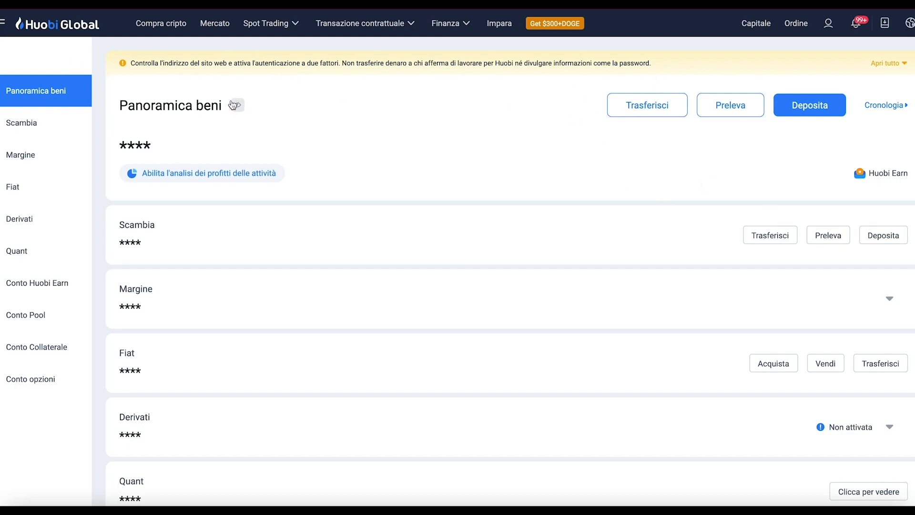
left_click(833, 29)
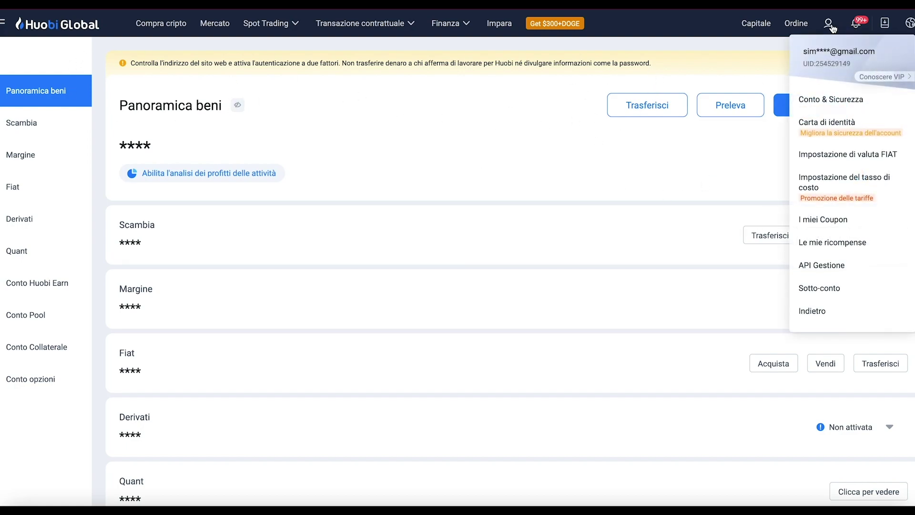
left_click(834, 291)
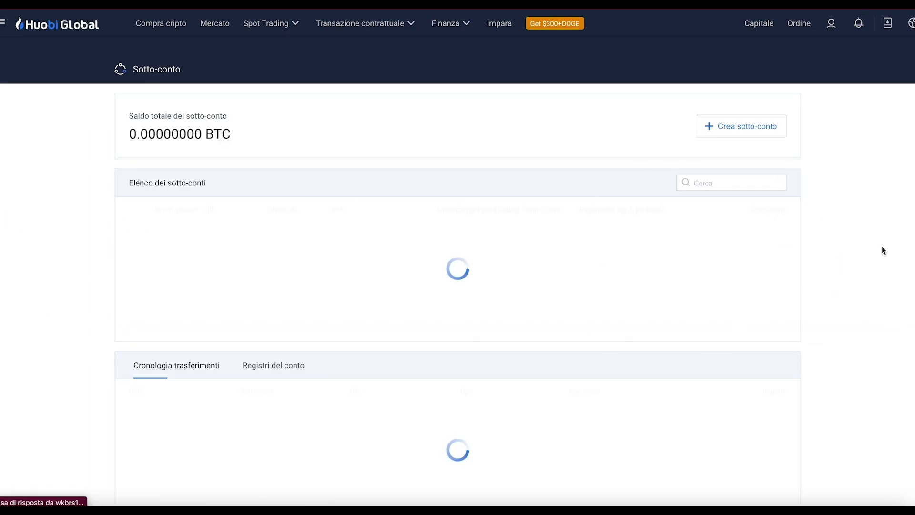
scroll(519, 330, "down", 1)
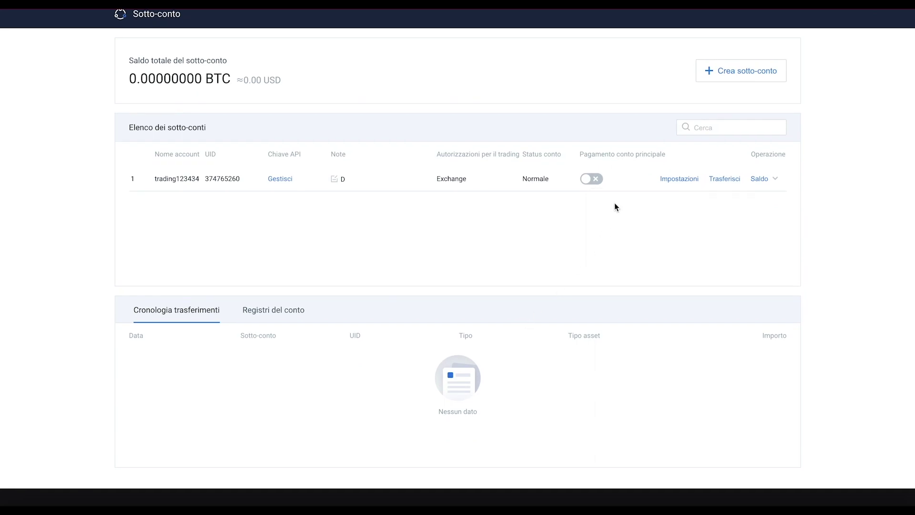
scroll(665, 183, "up", 1)
- Open Compra cripto, browse the cryptocurrencies available under Ricevi for a EUR purchase, and choose CHZ
mouse_move(2, 27)
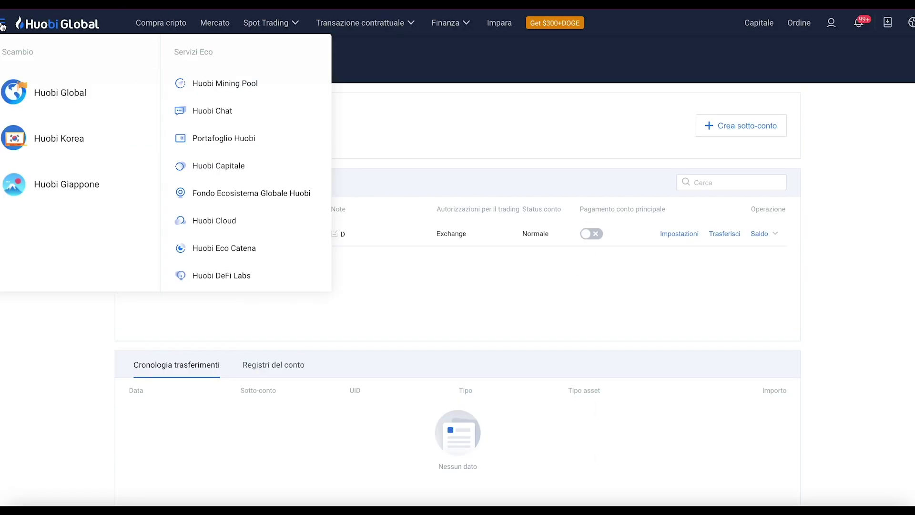
left_click(159, 30)
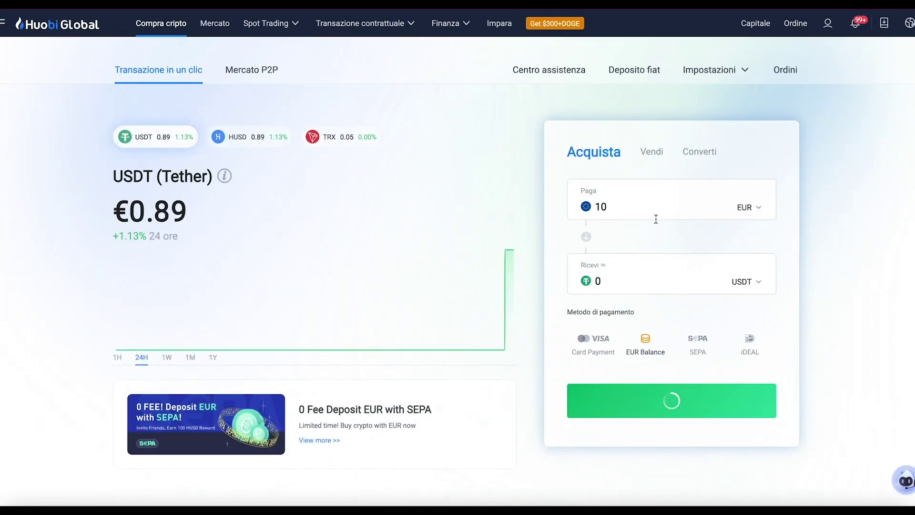
left_click(751, 283)
scroll(644, 376, "down", 8)
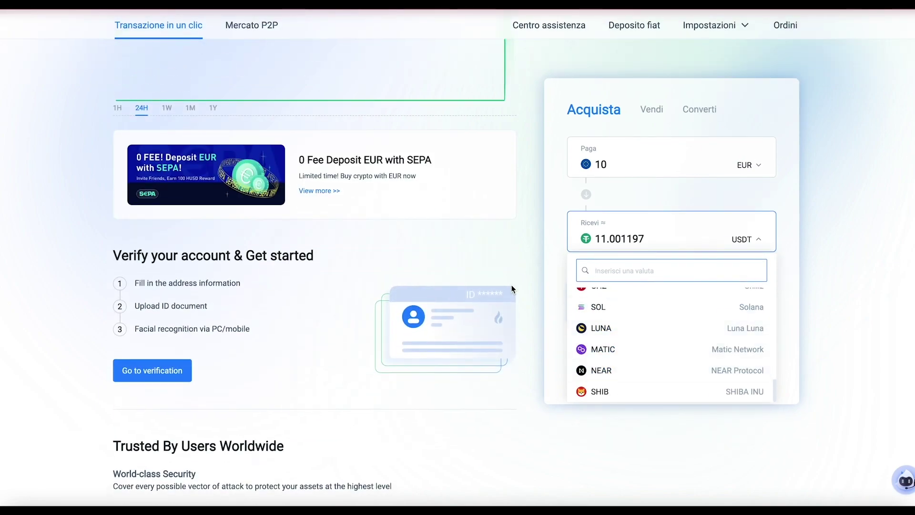
scroll(511, 284, "up", 4)
scroll(644, 311, "up", 2)
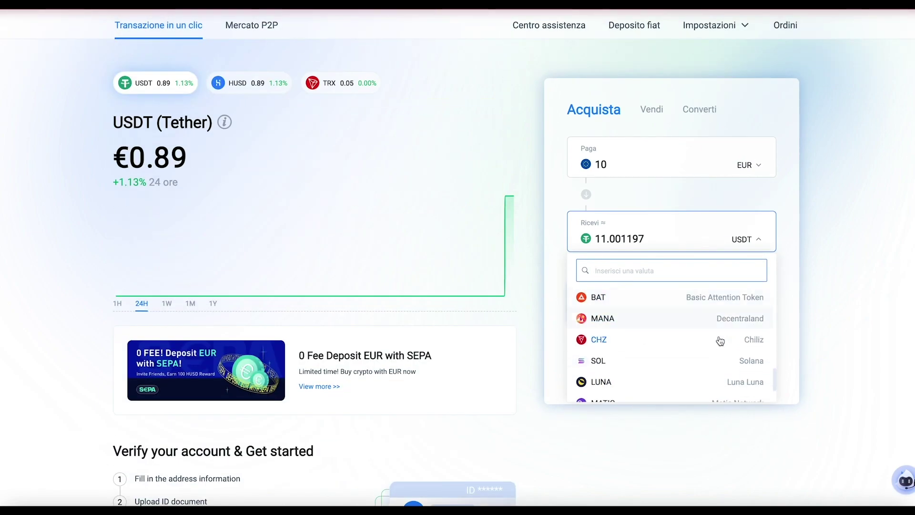
left_click(599, 343)
scroll(317, 182, "up", 1)
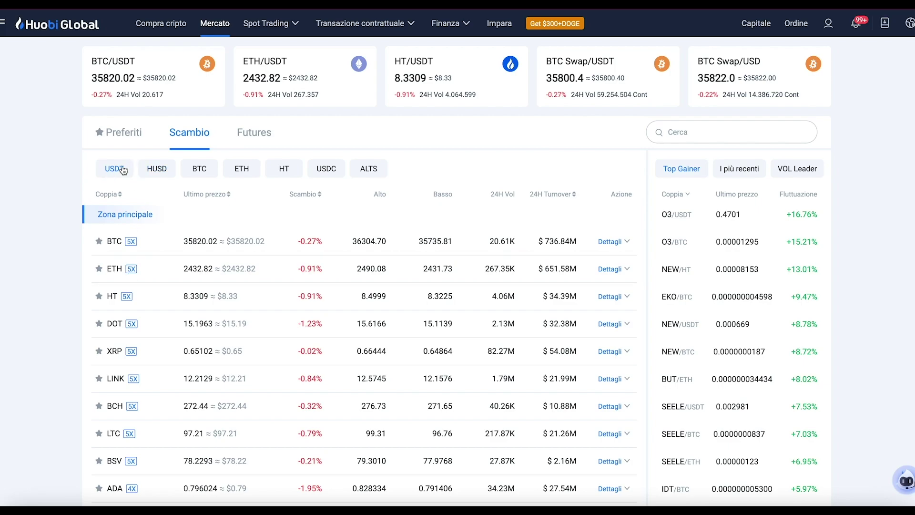
- Review the USDT trading pairs in the Scambio list of Mercato, from Zona principale down to Huobi New
scroll(150, 238, "down", 2)
scroll(179, 130, "down", 4)
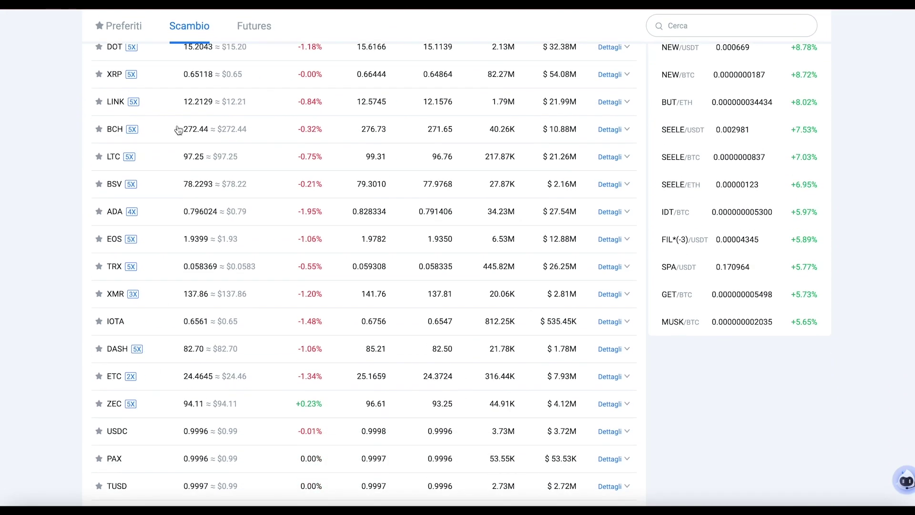
scroll(208, 404, "down", 6)
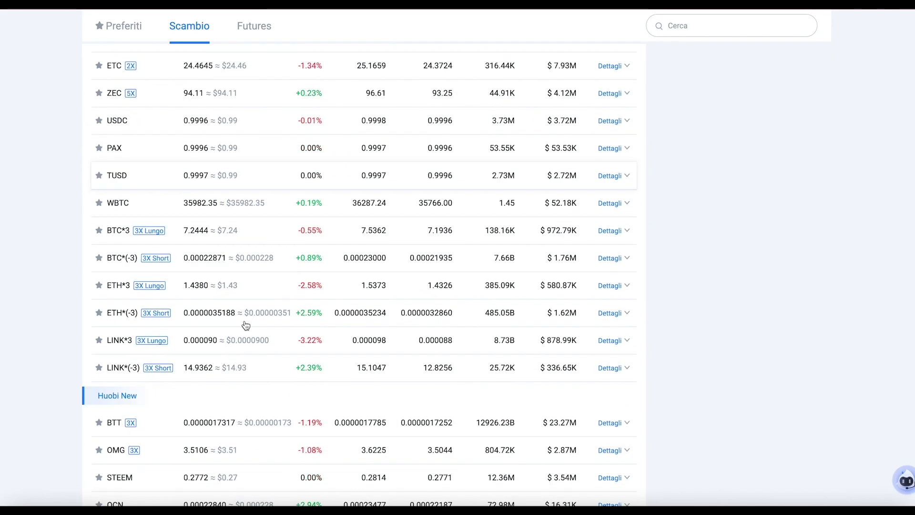
scroll(246, 324, "down", 5)
scroll(238, 305, "up", 15)
- Check the HUSD and BTC pairs, return to the USDT pairs, and open the Futures market list
left_click(158, 169)
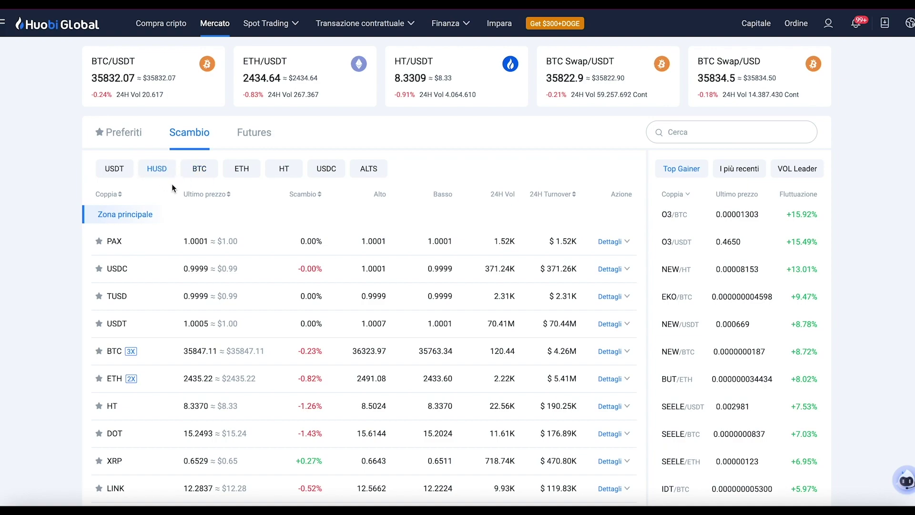
left_click(200, 174)
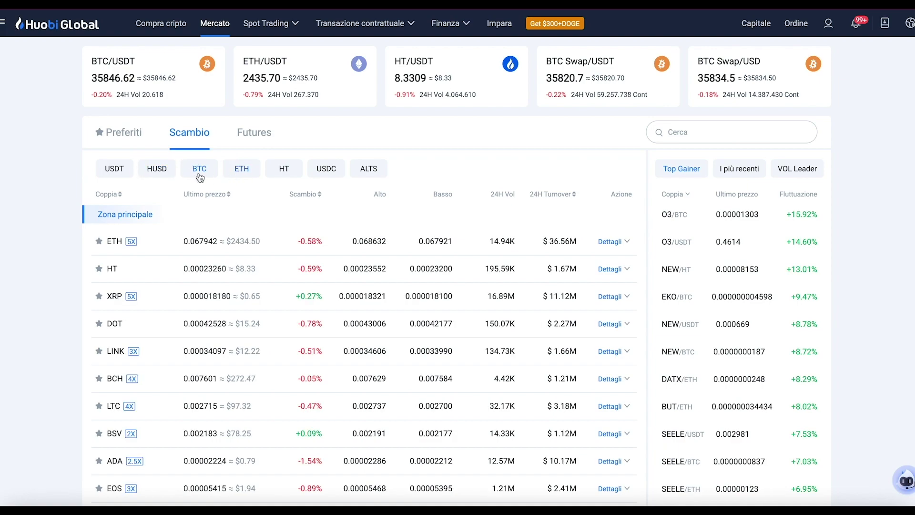
left_click(171, 169)
left_click(130, 168)
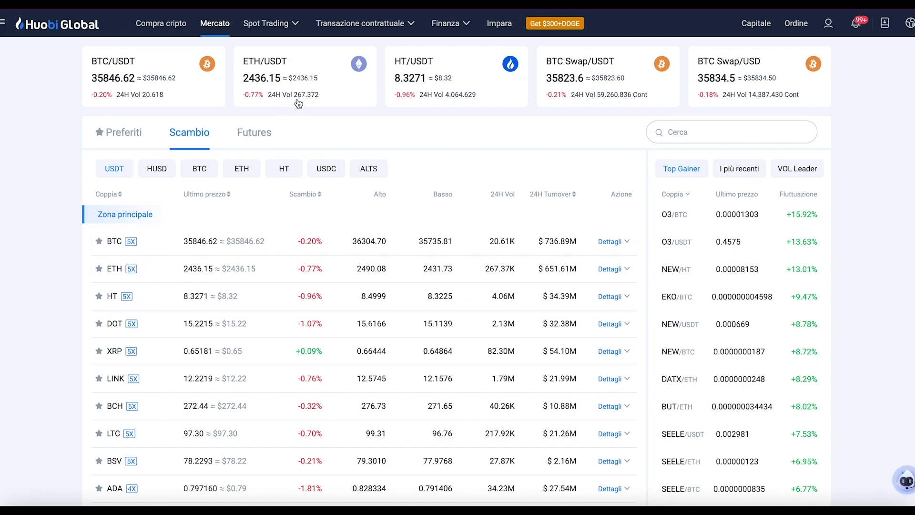
left_click(253, 140)
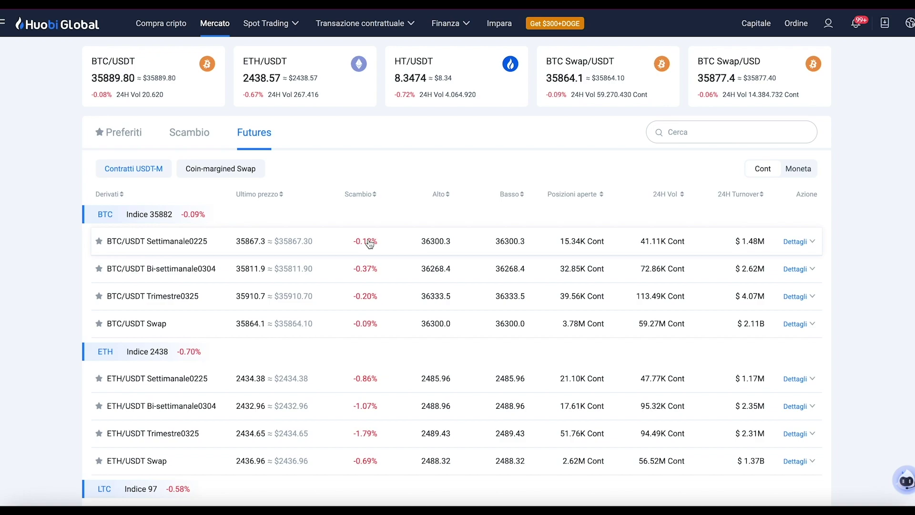
- Return to the Scambio market list, open the ETH/USDT spot trading page, and dismiss the Etp market hint
left_click(194, 144)
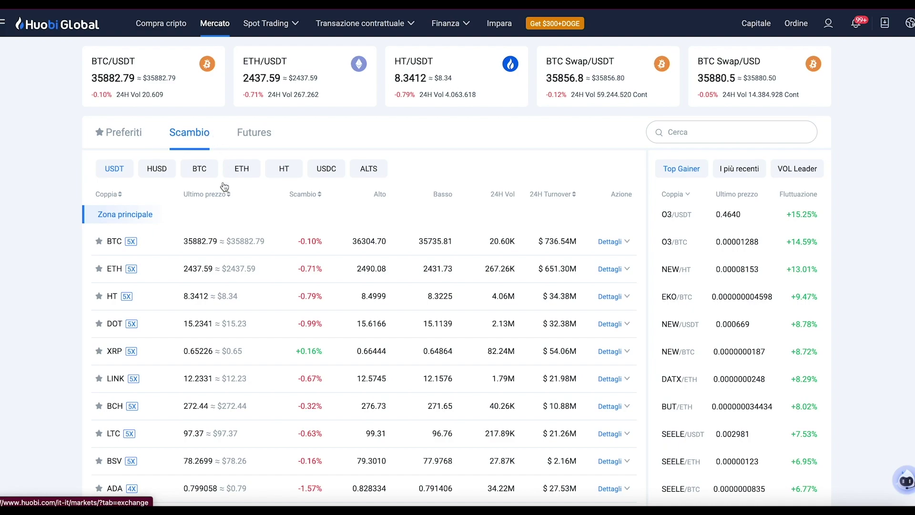
left_click(224, 260)
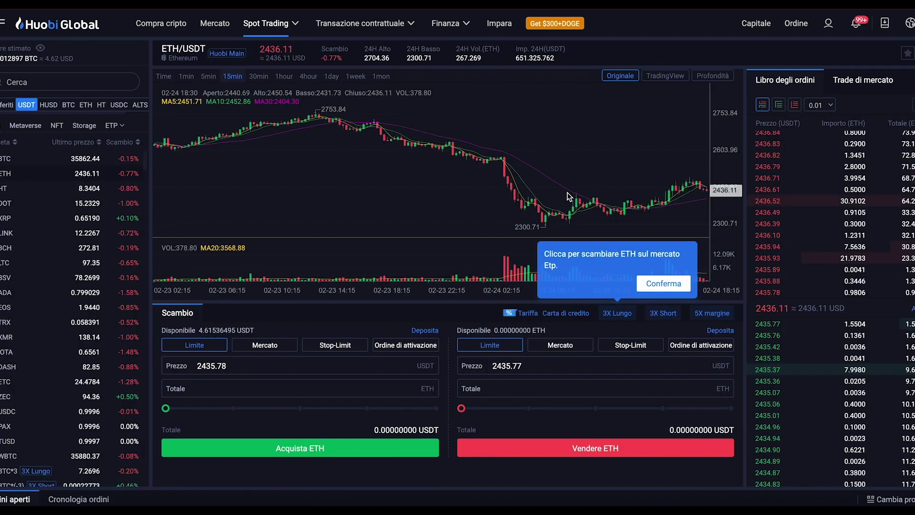
left_click(660, 281)
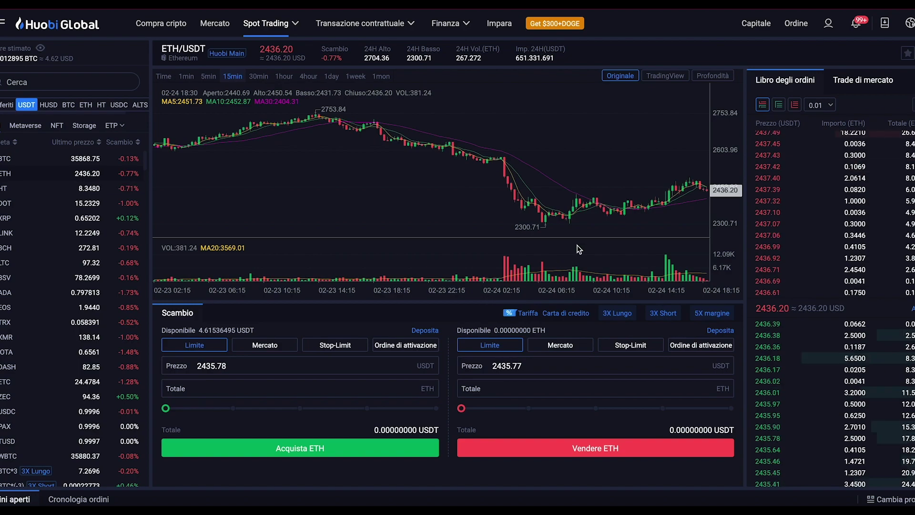
- View the Mercato order form, and fill in a Limite order to buy 0.0018 ETH using 100% of the available USDT
scroll(484, 300, "down", 1)
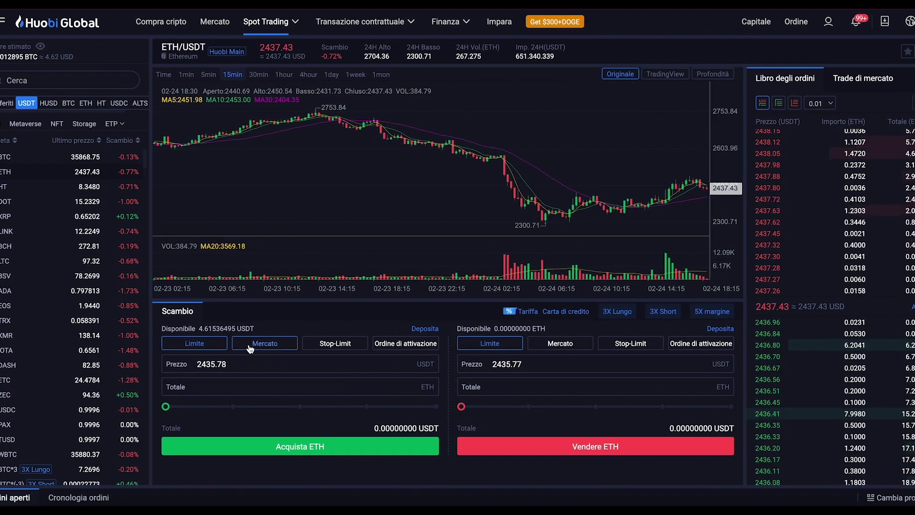
scroll(275, 327, "down", 2)
left_click(266, 292)
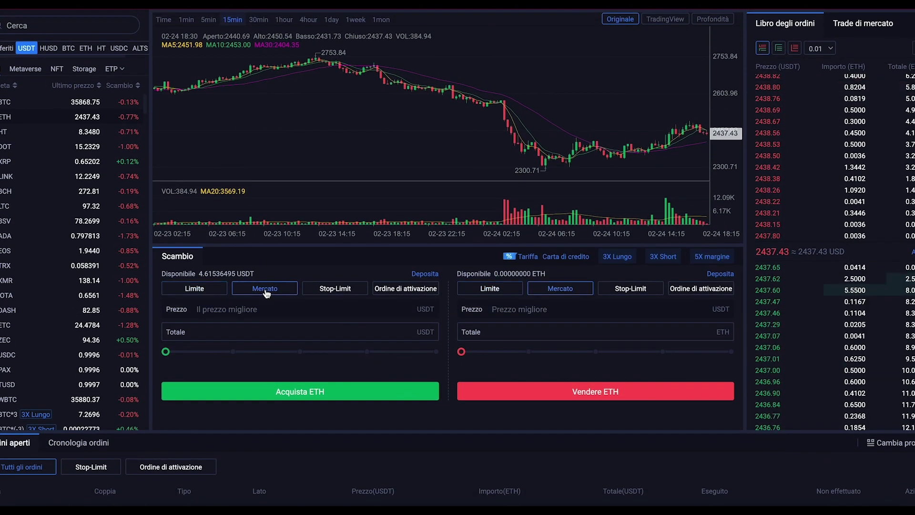
left_click(196, 290)
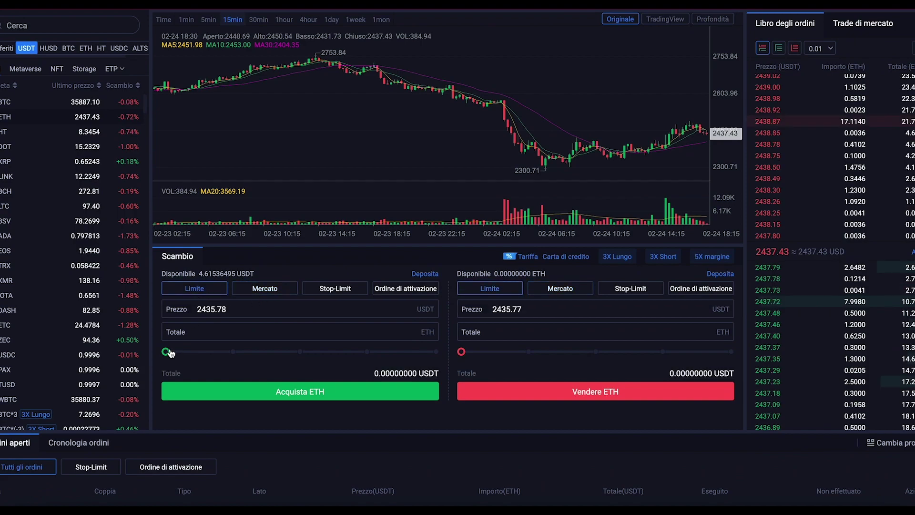
left_click_drag(166, 352, 439, 345)
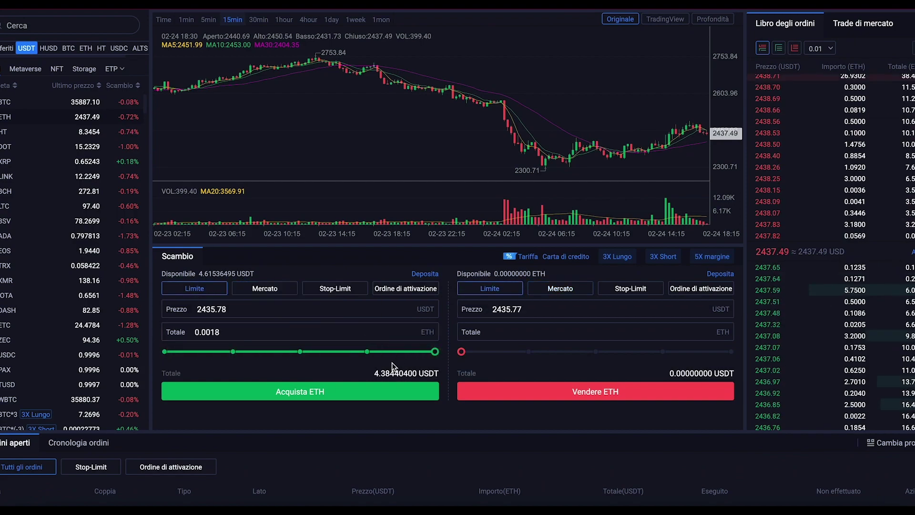